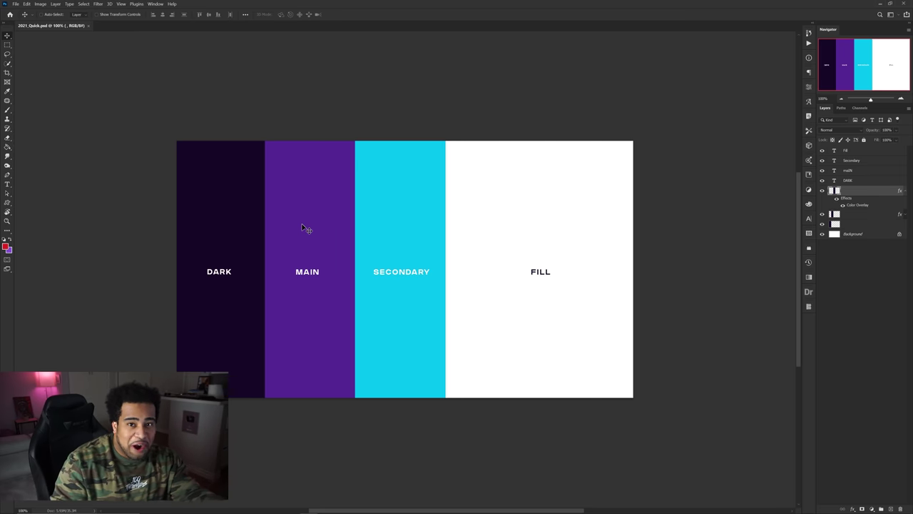
pyautogui.click(6, 246)
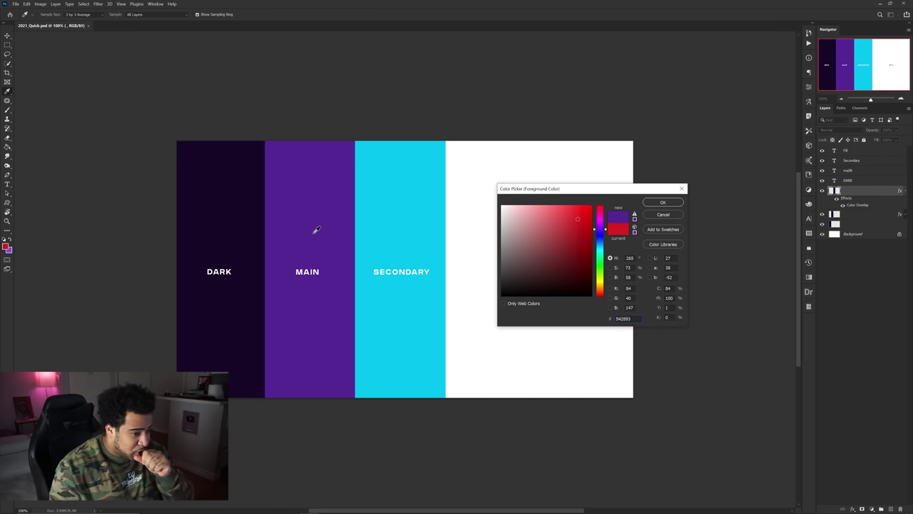
pyautogui.moveTo(570, 248); pyautogui.dragTo(574, 274)
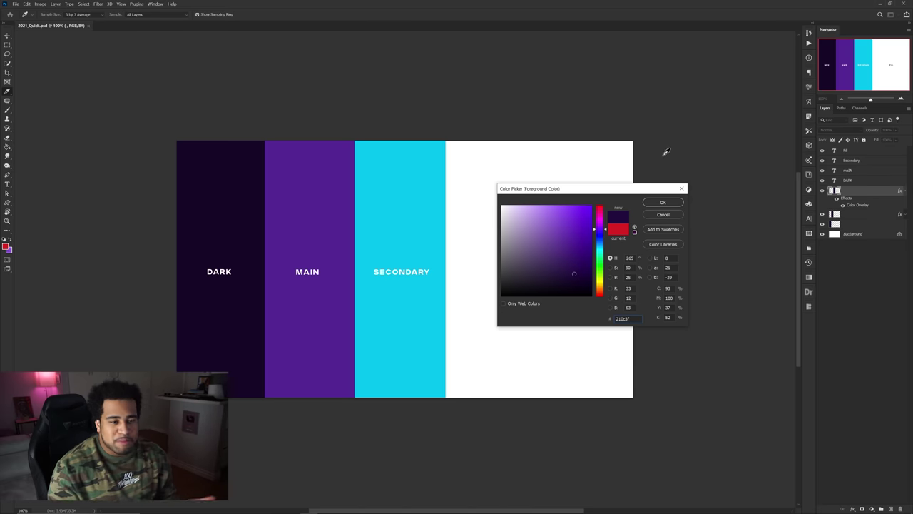
pyautogui.click(663, 215)
pyautogui.press('v')
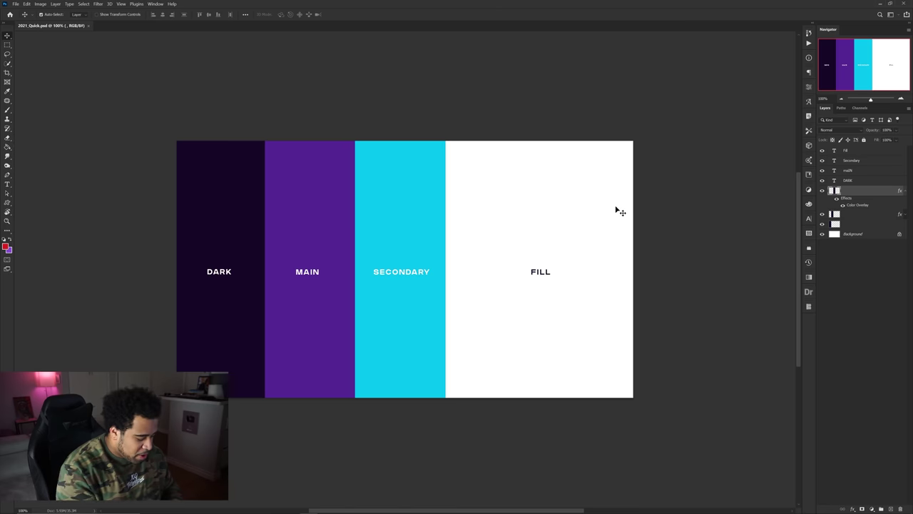
# - Draw a small rectangular selection over the MAIN stripe on a new layer and fill it with red d82222
pyautogui.hotkey('ctrl', 'shift', 'alt', 'n')
pyautogui.press('m')
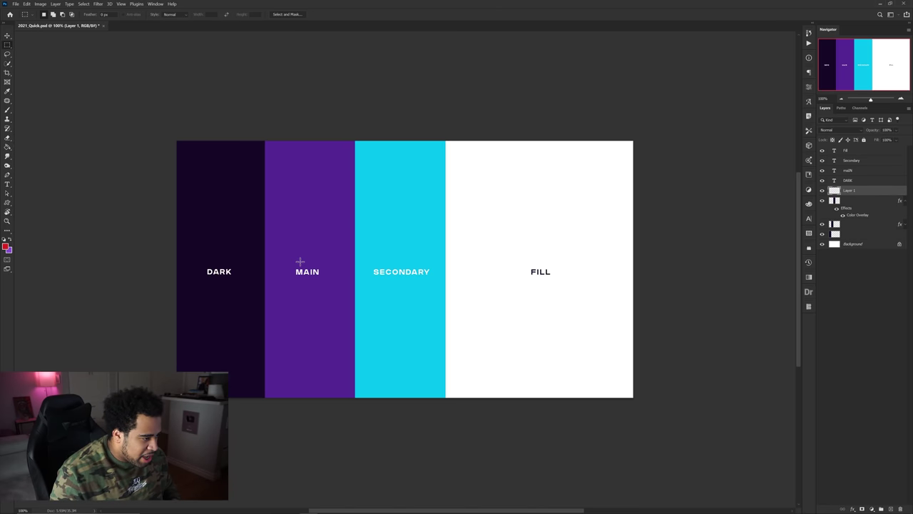
pyautogui.click(10, 245)
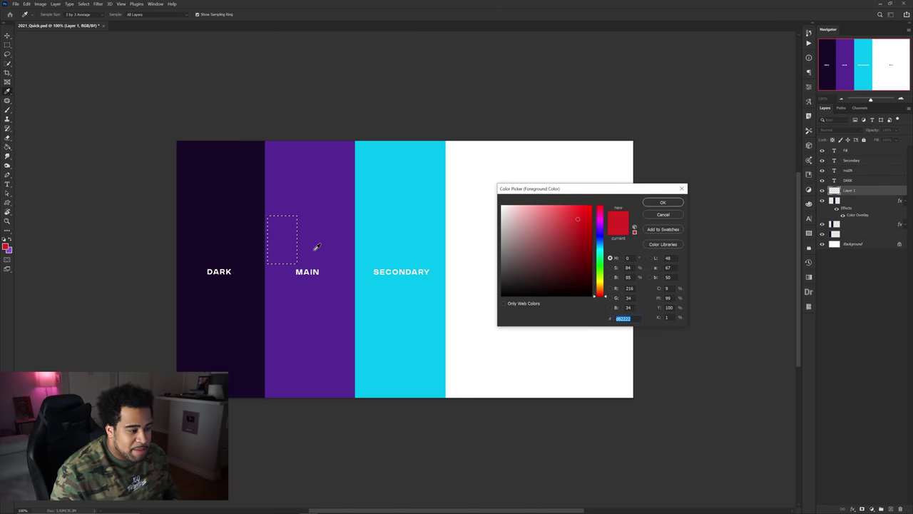
pyautogui.click(663, 202)
pyautogui.hotkey('alt', 'BackSpace')
pyautogui.press('v')
# - Duplicate the red rectangle alongside the original and give the copy a Color Overlay in a darker red, 460909
pyautogui.moveTo(289, 239); pyautogui.dragTo(258, 239)
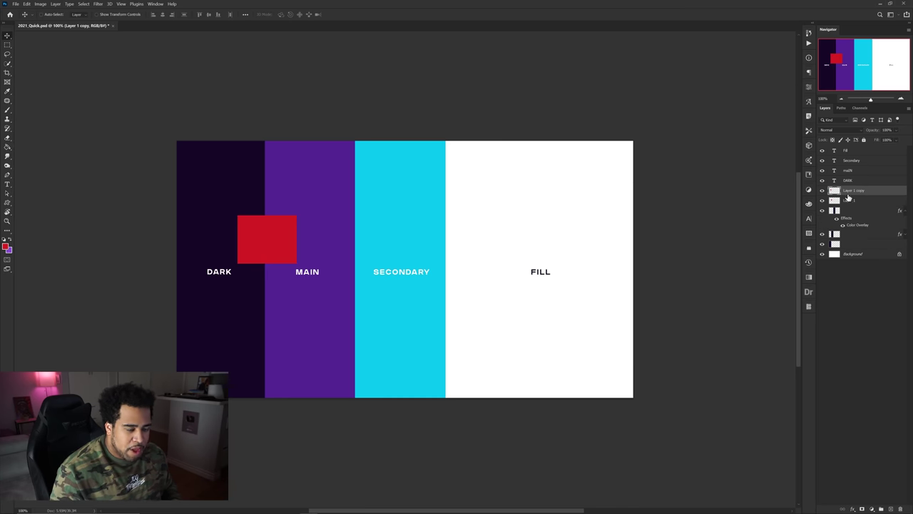
pyautogui.press('F2')
pyautogui.click(633, 357)
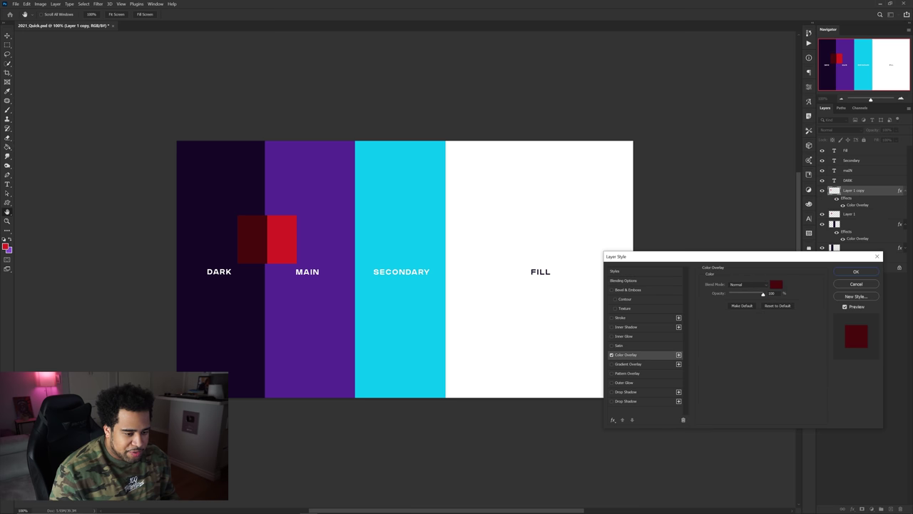
pyautogui.click(776, 287)
pyautogui.click(287, 237)
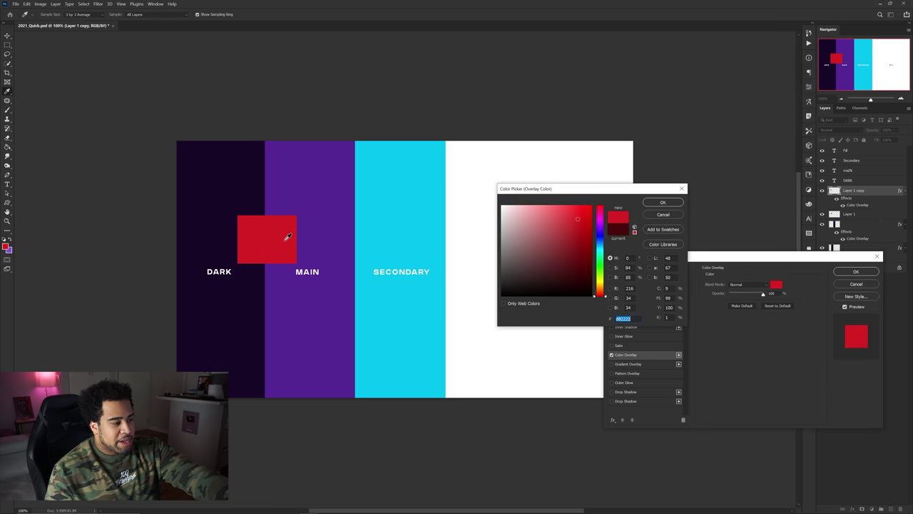
pyautogui.click(580, 228)
pyautogui.moveTo(580, 228); pyautogui.dragTo(578, 267)
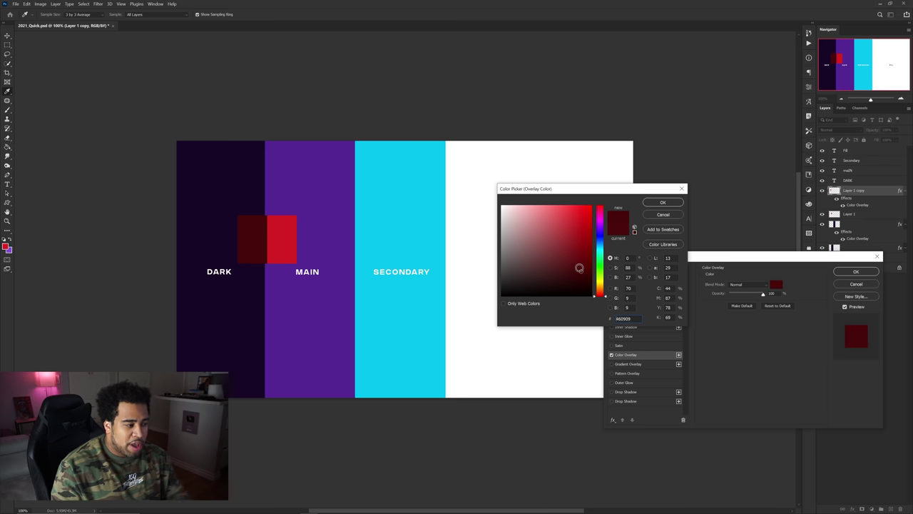
pyautogui.click(663, 202)
pyautogui.click(856, 271)
# - Move both red rectangles onto the white FILL area and delete them
pyautogui.keyDown('shift'); pyautogui.click(856, 214); pyautogui.keyUp('shift')
pyautogui.moveTo(315, 231); pyautogui.dragTo(575, 210)
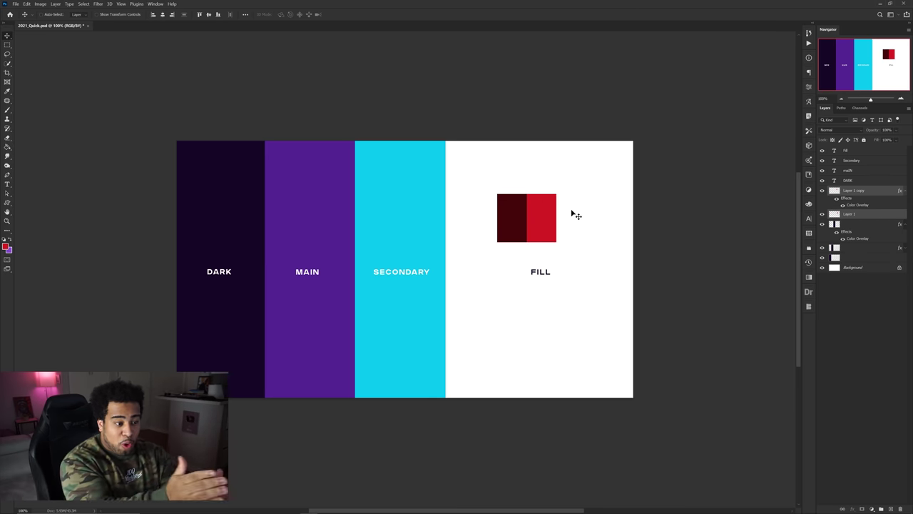
pyautogui.press('Delete')
pyautogui.moveTo(425, 219); pyautogui.dragTo(448, 206)
pyautogui.hotkey('ctrl', 'z')
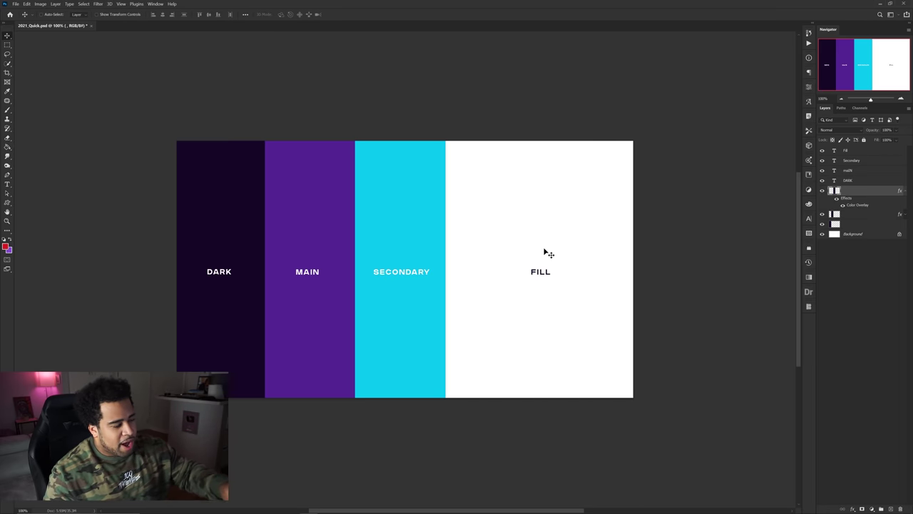
# - Create a new document of 1920 x 1080 pixels at 300 pixels/inch in RGB Color
pyautogui.click(15, 3)
pyautogui.click(27, 13)
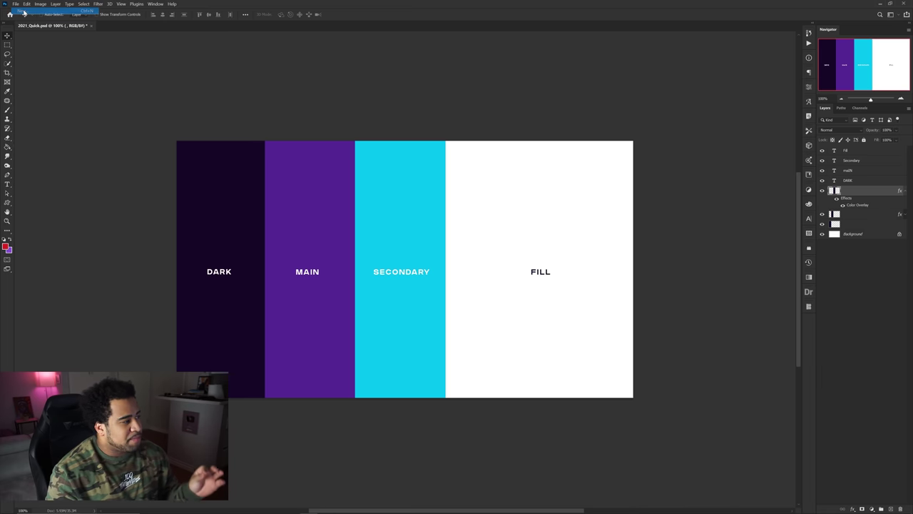
pyautogui.click(308, 189)
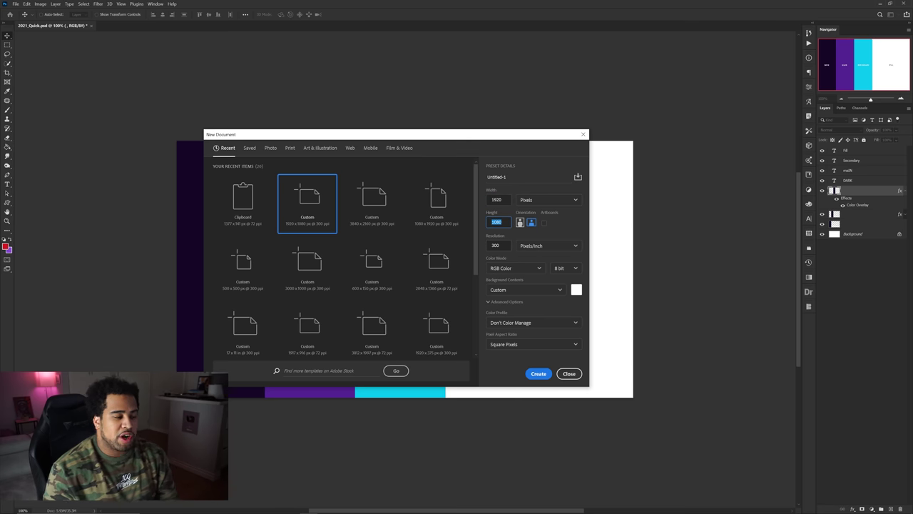
pyautogui.click(539, 373)
# - Capture a thin strip across the colour stripes in 2021_Quick.psd as a screenshot and copy it
pyautogui.click(72, 25)
pyautogui.press('Print')
pyautogui.moveTo(186, 338); pyautogui.dragTo(484, 360)
pyautogui.hotkey('ctrl', 'c')
# - Paste the captured colour strip into the new document and place it in the canvas's upper-right corner
pyautogui.click(125, 26)
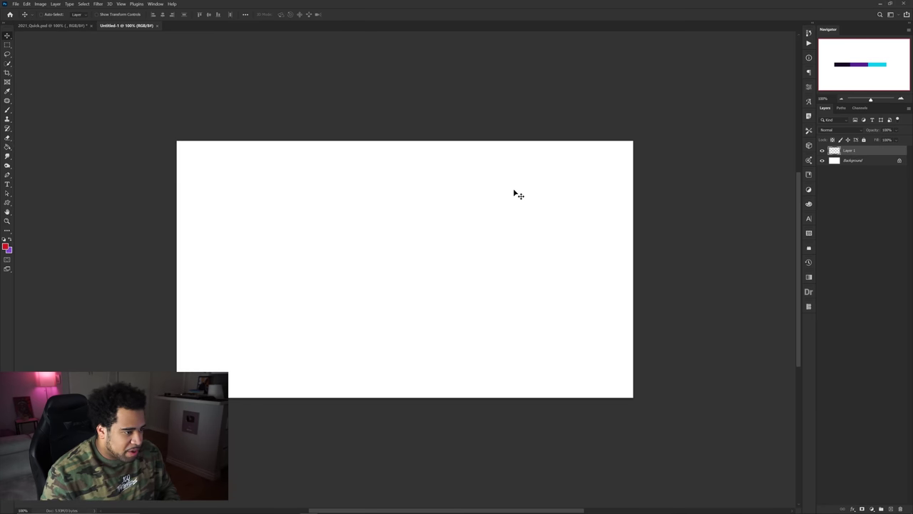
pyautogui.hotkey('ctrl', 'v')
pyautogui.hotkey('ctrl', 't')
pyautogui.moveTo(555, 269); pyautogui.dragTo(609, 146)
pyautogui.press('Return')
pyautogui.press('Print')
pyautogui.moveTo(209, 114); pyautogui.dragTo(575, 311)
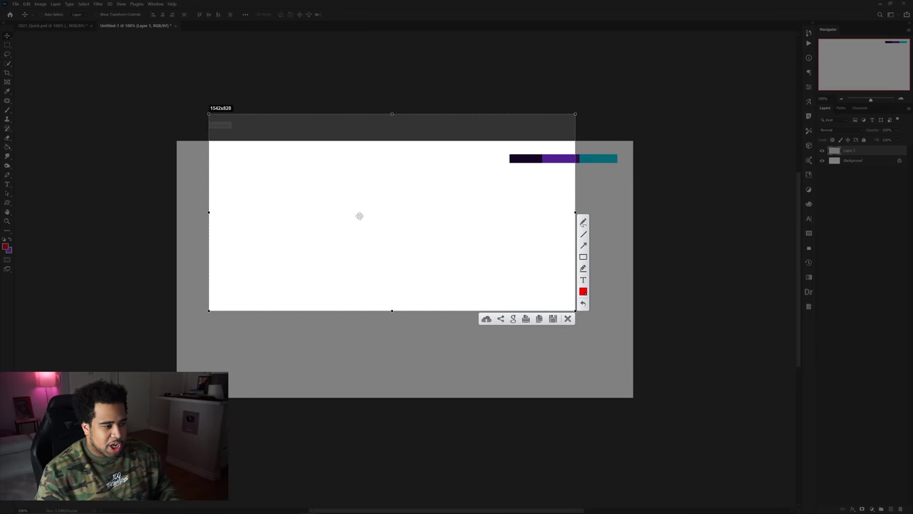
pyautogui.click(584, 222)
pyautogui.moveTo(353, 202); pyautogui.dragTo(358, 242)
pyautogui.click(374, 209)
pyautogui.click(386, 234)
pyautogui.moveTo(401, 216); pyautogui.dragTo(403, 217)
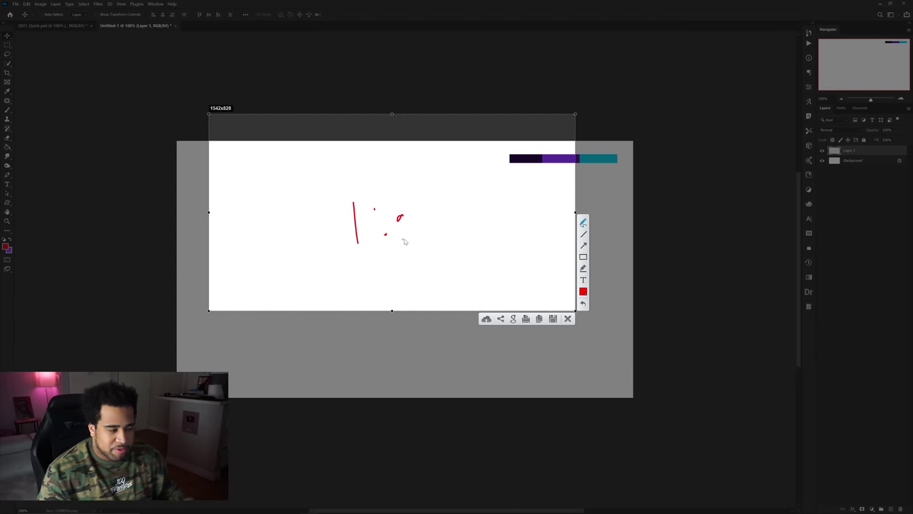
pyautogui.click(568, 319)
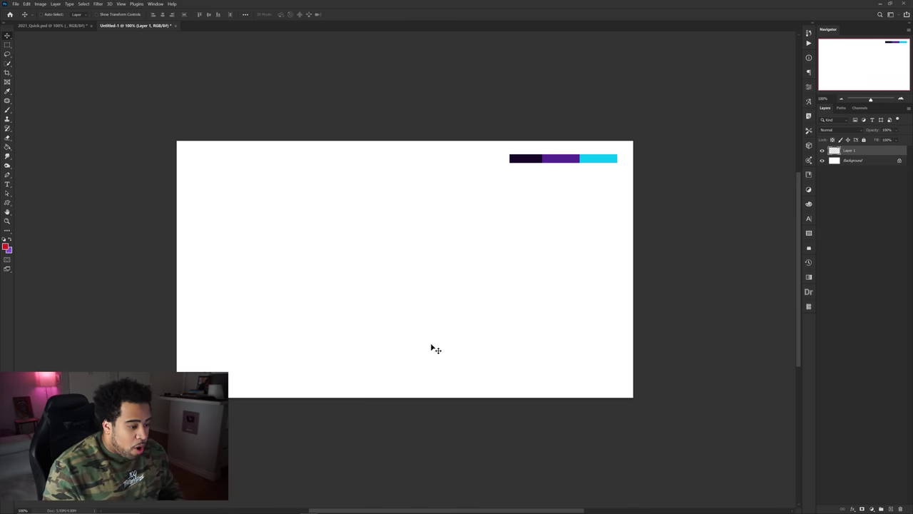
# - Copy the S logo from Illustrator, paste it into the new Photoshop document as a vector smart object, and hide its layer
pyautogui.click(290, 506)
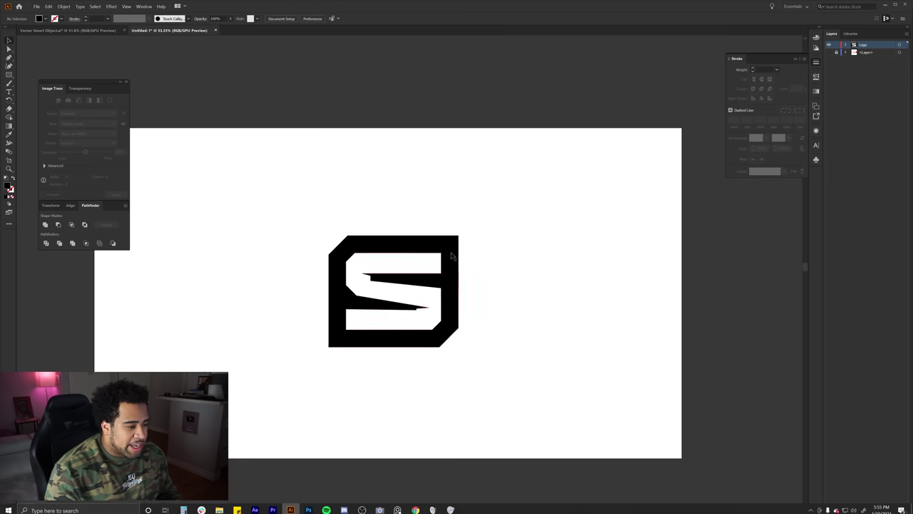
pyautogui.click(307, 506)
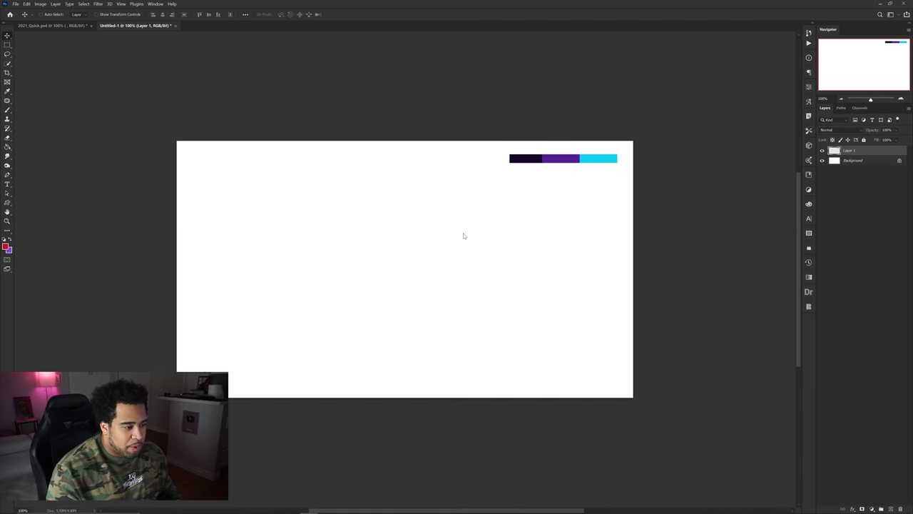
pyautogui.hotkey('ctrl', 'v')
pyautogui.press('Return')
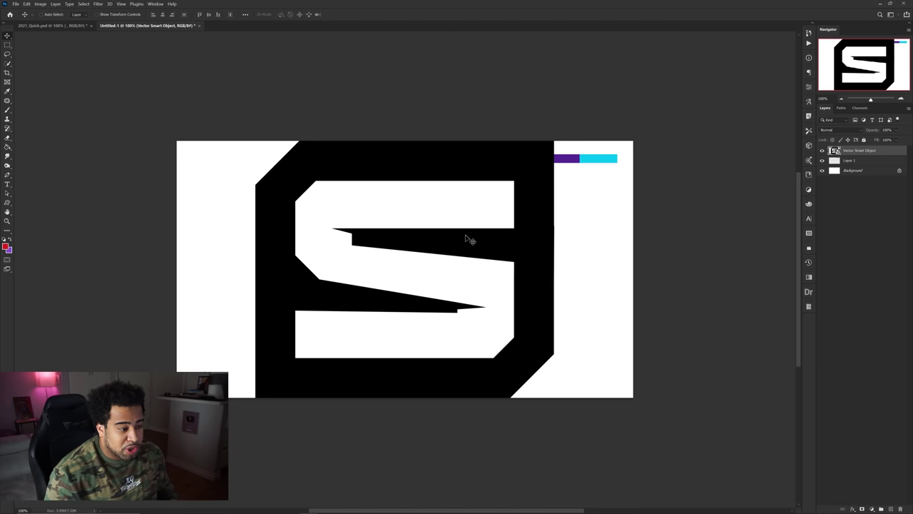
pyautogui.hotkey('ctrl', 't')
pyautogui.press('Escape')
pyautogui.click(822, 150)
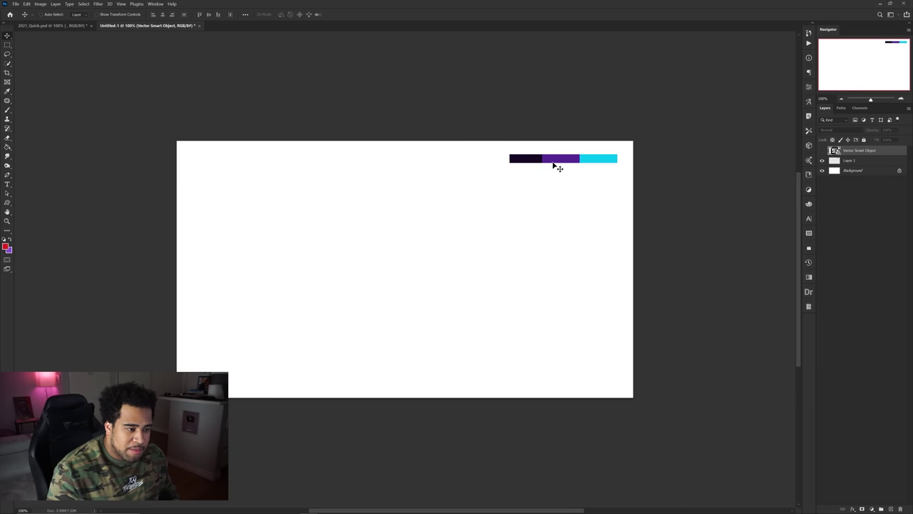
# - Sample the dark swatch 170928 from the colour strip as the foreground colour and fill the Background layer with it
pyautogui.click(6, 247)
pyautogui.click(525, 157)
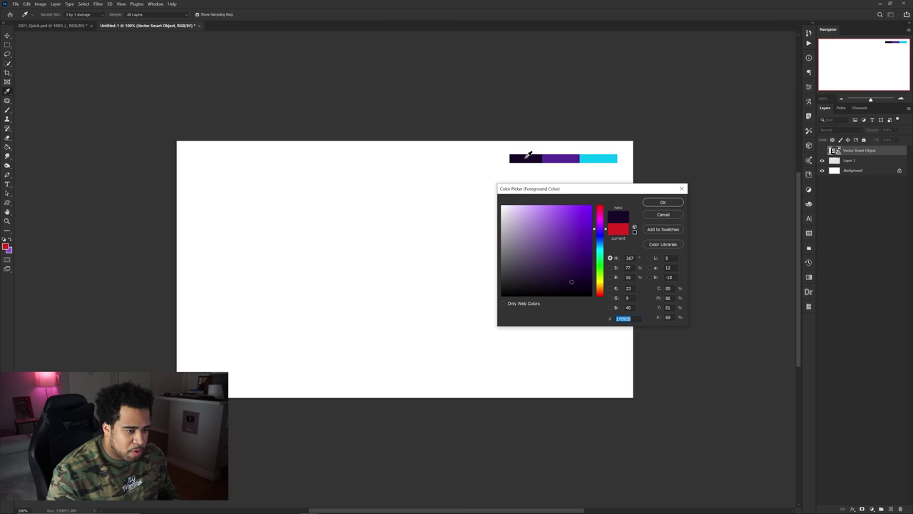
pyautogui.click(663, 202)
pyautogui.click(866, 171)
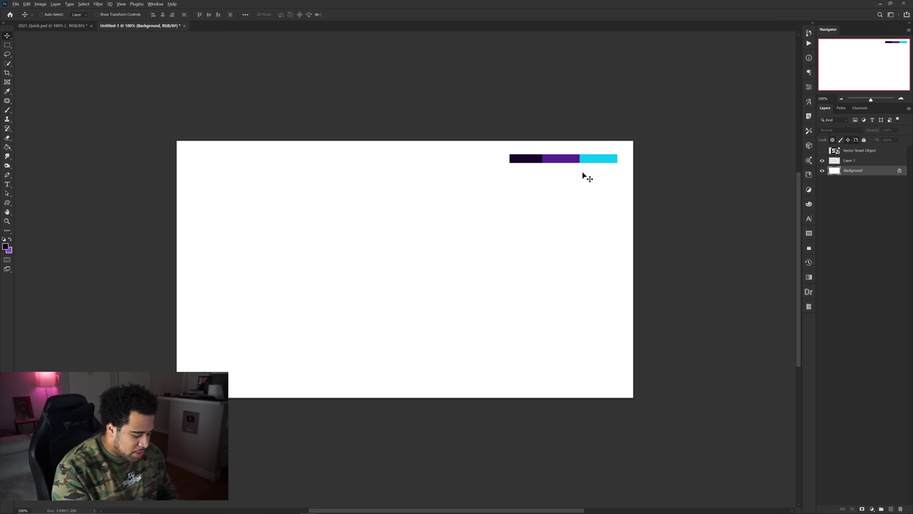
pyautogui.hotkey('alt', 'BackSpace')
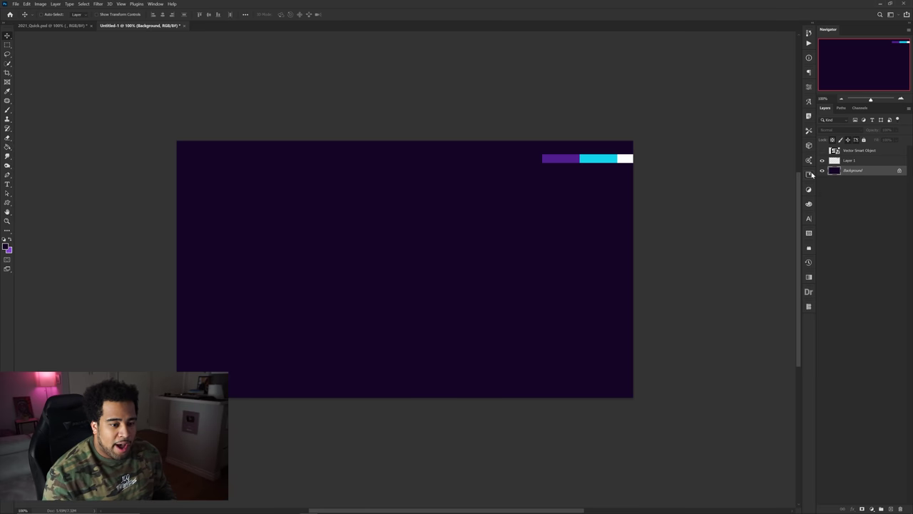
# - Add a new layer above the Background and set the foreground to a lighter, less saturated purple for the brush
pyautogui.click(890, 507)
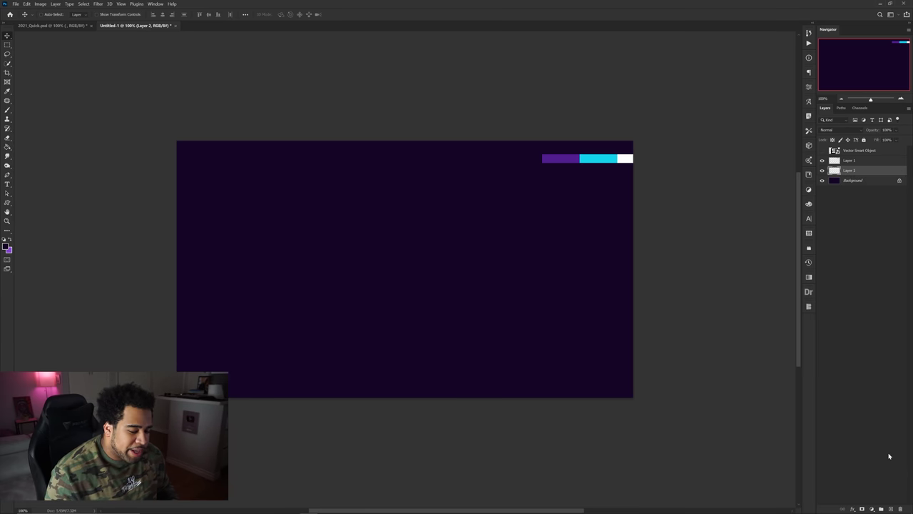
pyautogui.press('b')
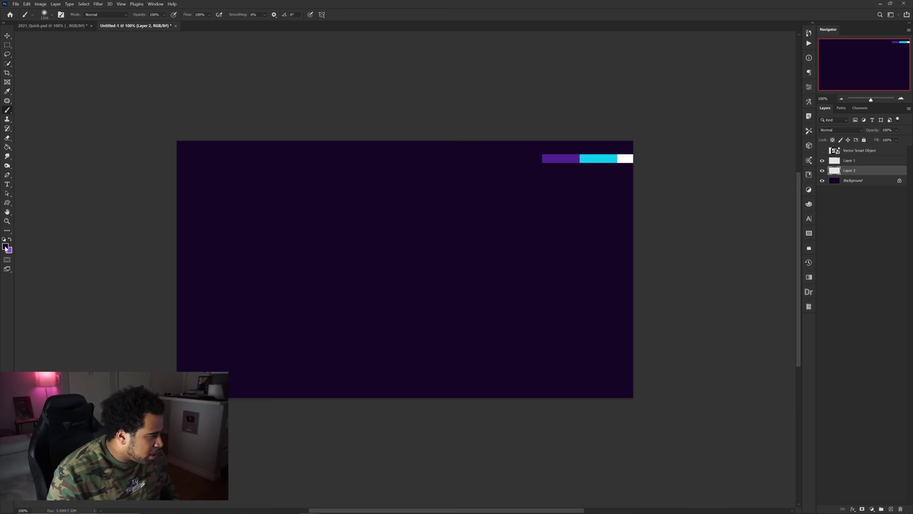
pyautogui.click(7, 247)
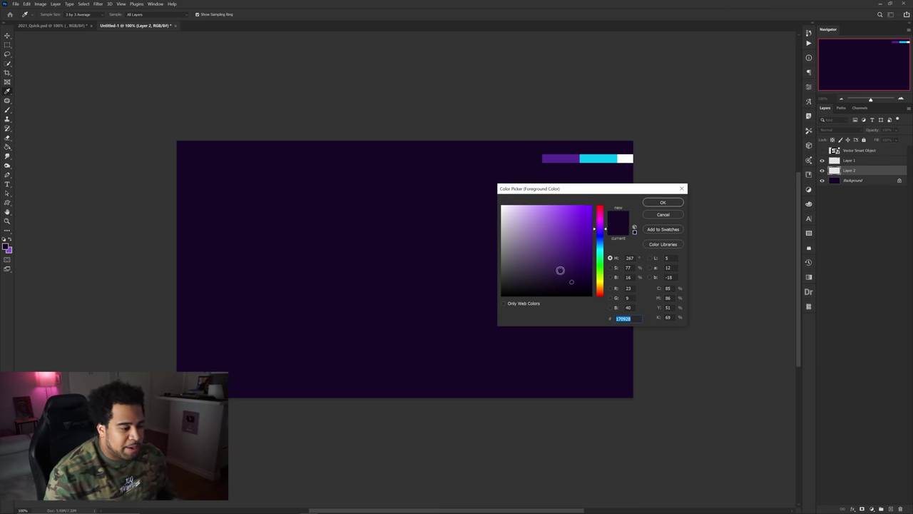
pyautogui.click(570, 279)
pyautogui.moveTo(570, 279); pyautogui.dragTo(561, 259)
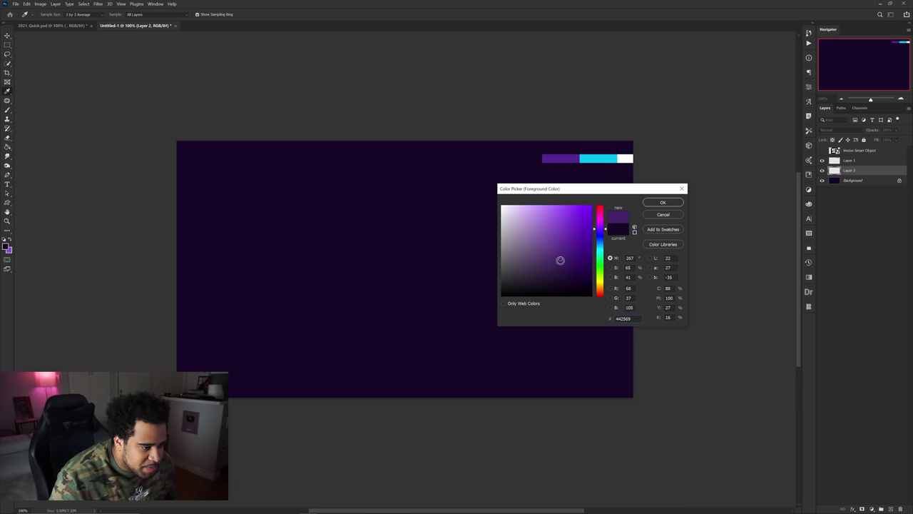
pyautogui.moveTo(559, 260)
pyautogui.mouseDown()
pyautogui.moveTo(574, 282)
pyautogui.moveTo(554, 257)
pyautogui.mouseUp()
pyautogui.click(662, 202)
# - Enlarge the soft brush and paint a single purple glow just below the bottom centre of the canvas
pyautogui.press('b')
pyautogui.moveTo(355, 314)
pyautogui.mouseDown()
pyautogui.moveTo(426, 323)
pyautogui.moveTo(389, 360)
pyautogui.mouseUp()
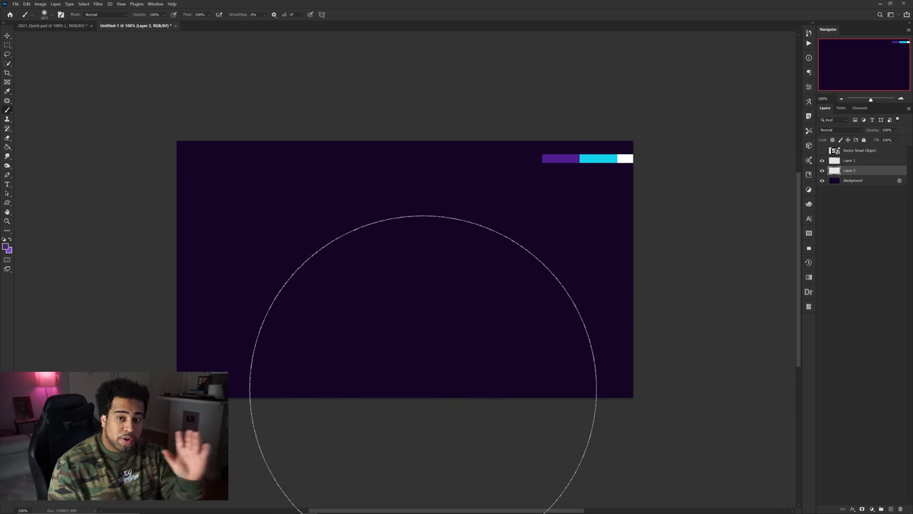
pyautogui.click(408, 433)
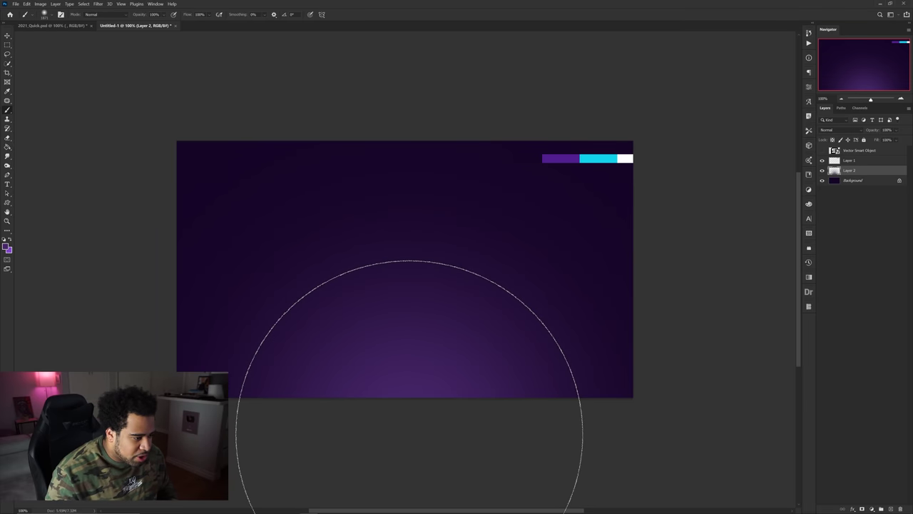
# - Reduce the glow layer's Fill to 37%
pyautogui.click(896, 140)
pyautogui.click(896, 148)
pyautogui.moveTo(891, 150); pyautogui.dragTo(888, 149)
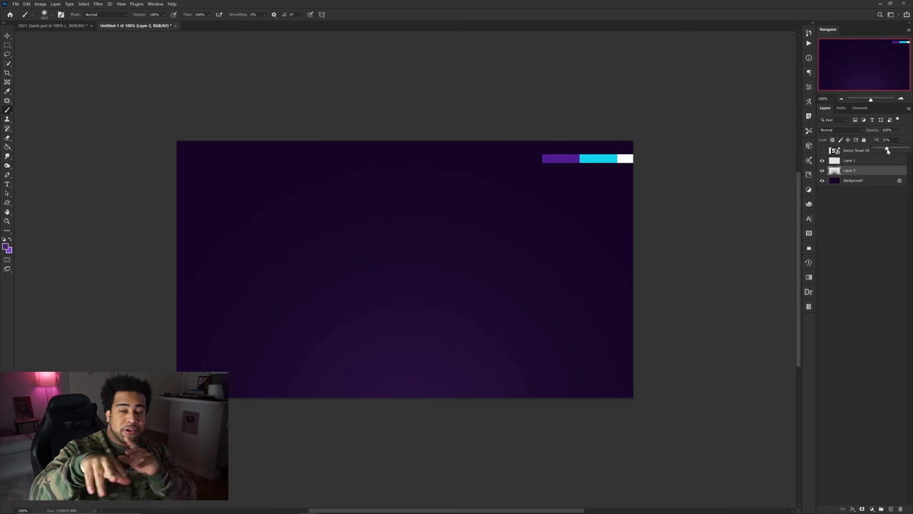
pyautogui.moveTo(324, 495)
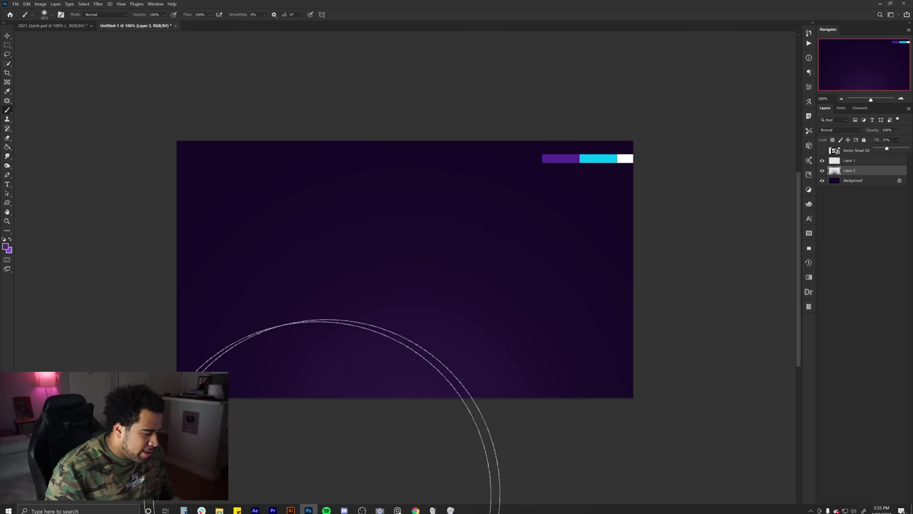
pyautogui.click(290, 506)
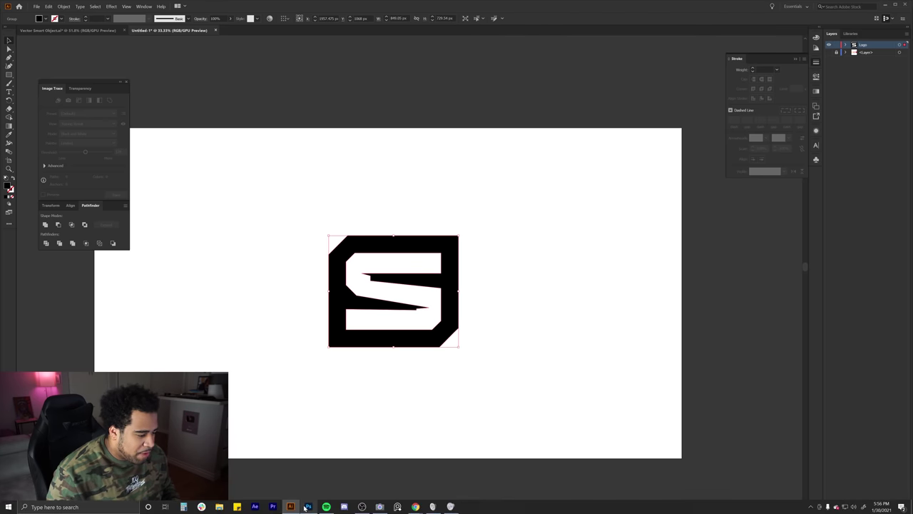
pyautogui.click(336, 508)
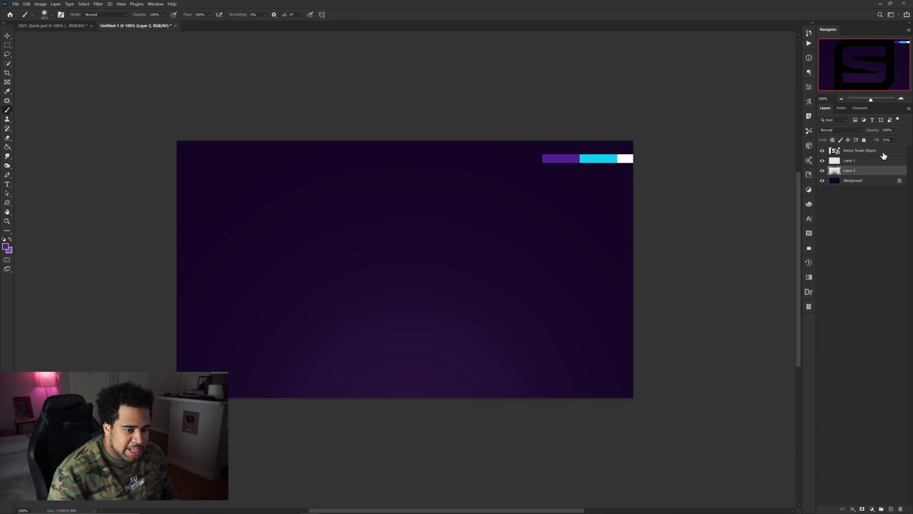
# - Apply a Color Overlay to the S logo layer using the purple sampled from the colour strip
pyautogui.doubleClick(889, 152)
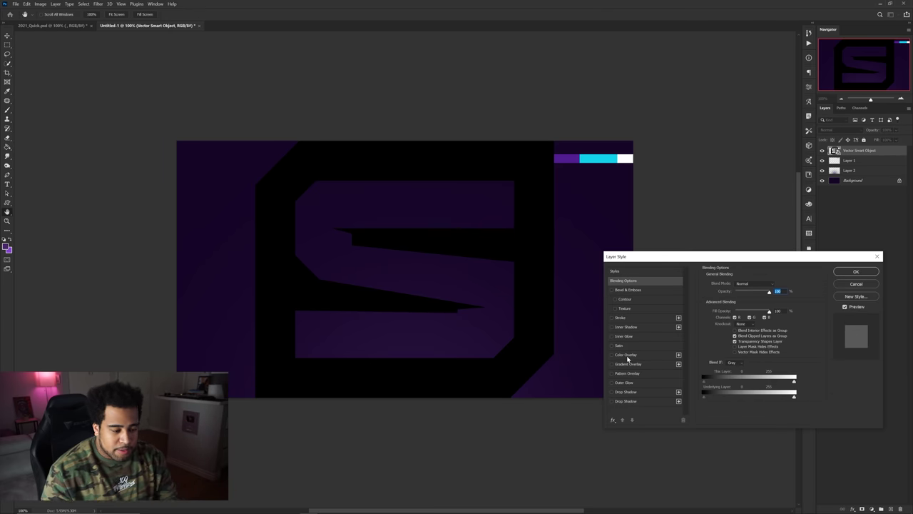
pyautogui.click(626, 354)
pyautogui.click(777, 286)
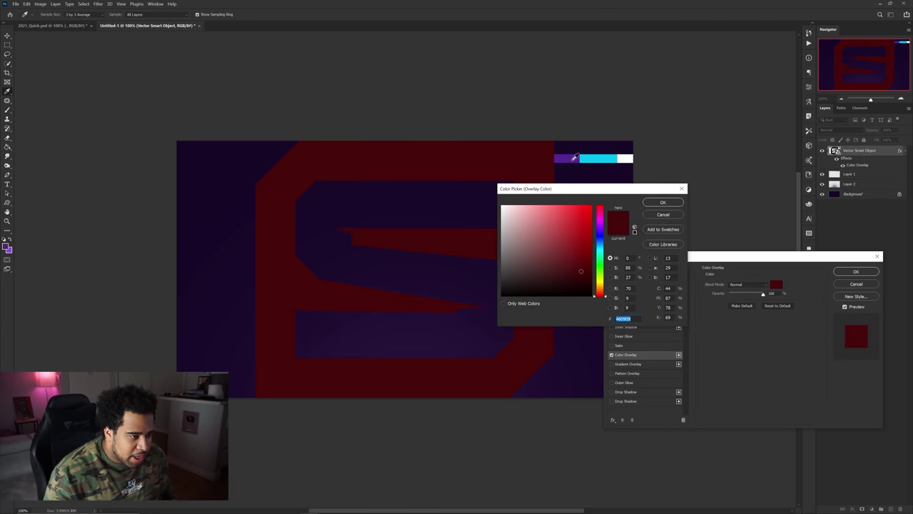
pyautogui.click(567, 159)
pyautogui.click(661, 204)
pyautogui.click(854, 271)
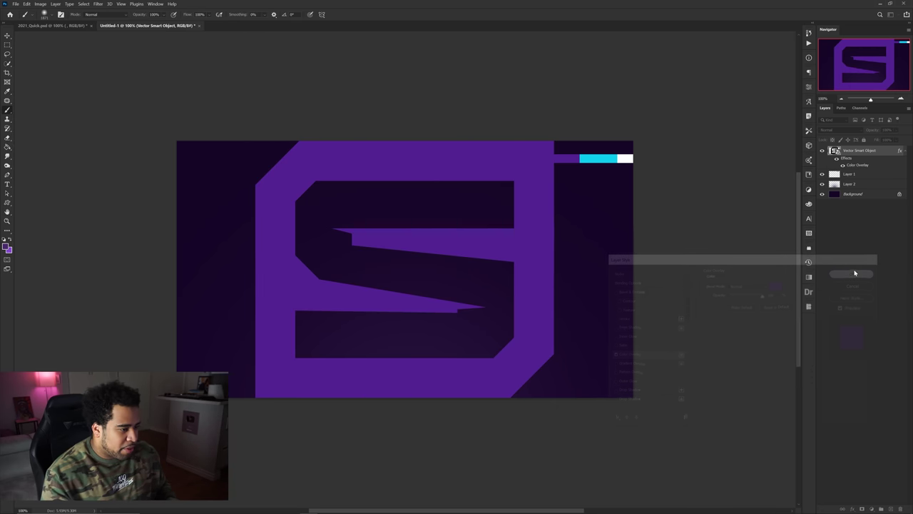
# - Rotate the S logo counterclockwise by about 10° and reposition it so its edges run off the canvas
pyautogui.hotkey('ctrl', 't')
pyautogui.moveTo(560, 271); pyautogui.dragTo(623, 264)
pyautogui.moveTo(629, 257); pyautogui.dragTo(623, 218)
pyautogui.moveTo(496, 247); pyautogui.dragTo(528, 267)
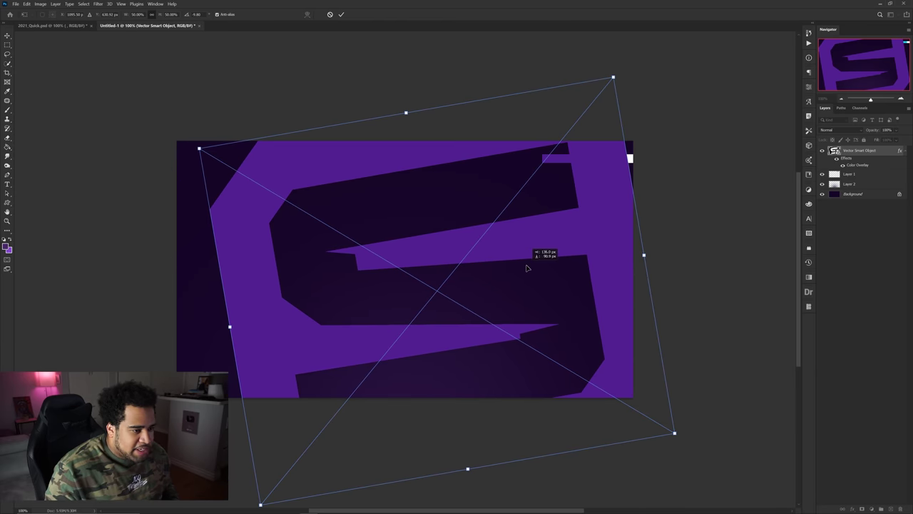
pyautogui.press('Return')
pyautogui.click(535, 256)
pyautogui.click(501, 198)
pyautogui.press('v')
pyautogui.moveTo(521, 251); pyautogui.dragTo(497, 241)
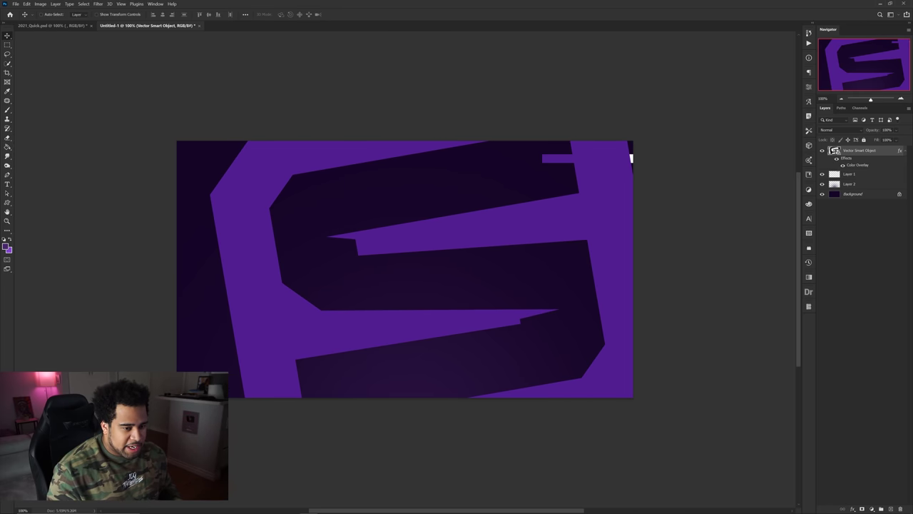
# - Give the colour strip's Layer 1 a red label and place it, hidden, above the logo layer
pyautogui.keyDown('shift'); pyautogui.click(856, 176); pyautogui.keyUp('shift')
pyautogui.rightClick(822, 174)
pyautogui.click(836, 201)
pyautogui.moveTo(856, 147); pyautogui.dragTo(853, 147)
pyautogui.click(822, 151)
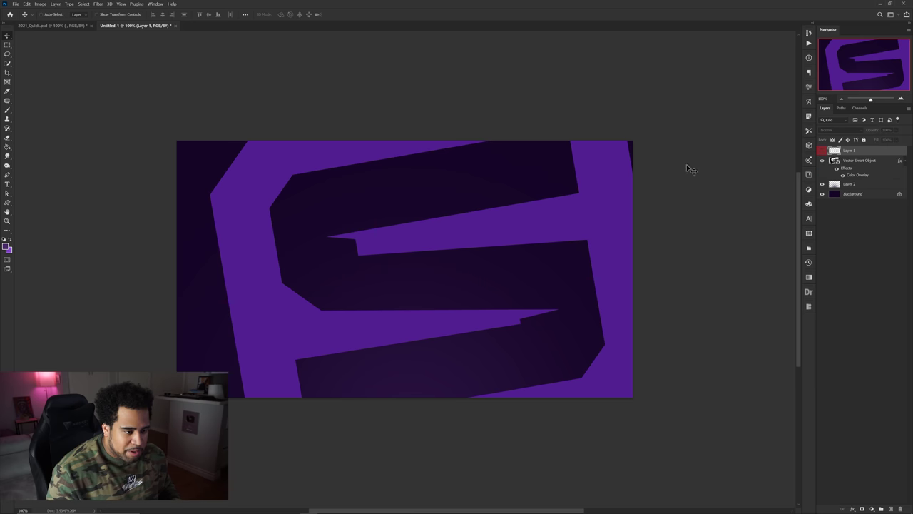
# - Rotate the S logo further to about -17.6° and shift it slightly to balance it on the canvas
pyautogui.moveTo(601, 218); pyautogui.dragTo(594, 218)
pyautogui.hotkey('ctrl', 't')
pyautogui.moveTo(691, 237); pyautogui.dragTo(685, 201)
pyautogui.moveTo(637, 217); pyautogui.dragTo(616, 219)
pyautogui.press('Return')
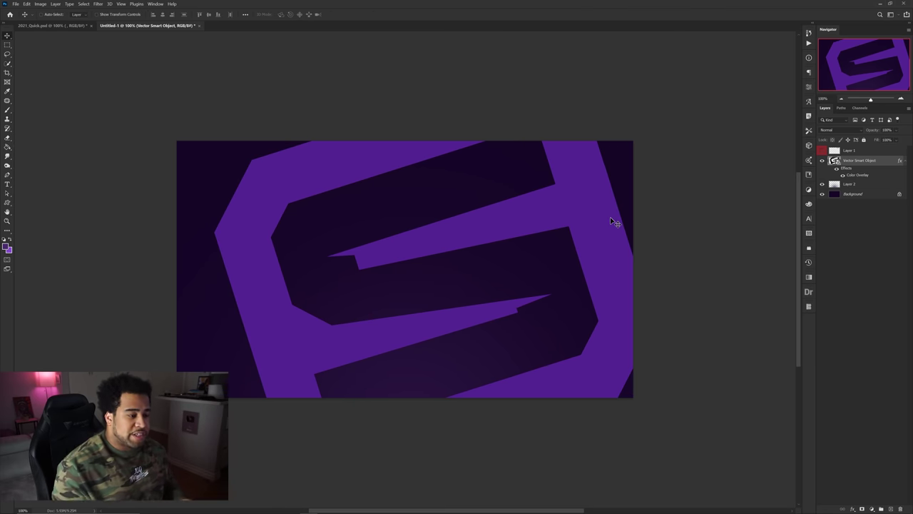
pyautogui.moveTo(573, 234)
pyautogui.mouseDown()
pyautogui.moveTo(569, 244)
pyautogui.moveTo(577, 232)
pyautogui.mouseUp()
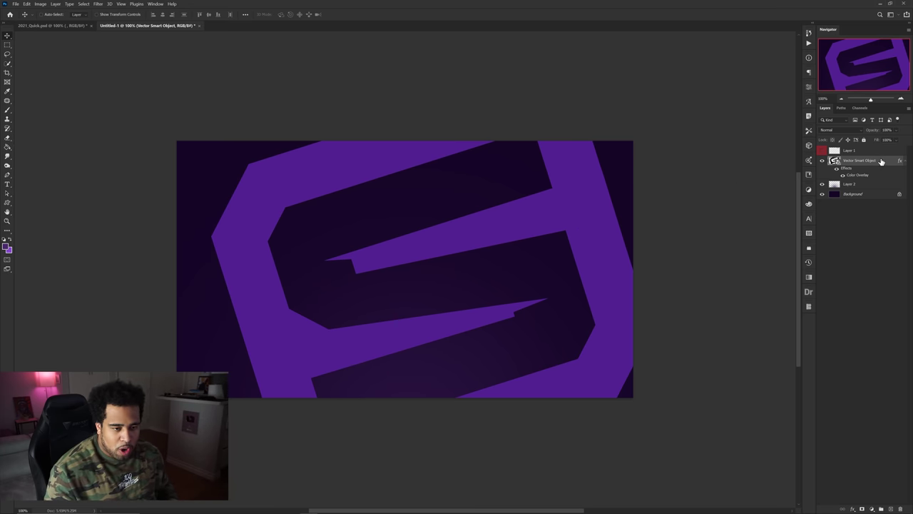
# - Duplicate the S logo layer below the original, offset toward the lower left, with the copy's Color Overlay hidden
pyautogui.moveTo(873, 164); pyautogui.dragTo(866, 182)
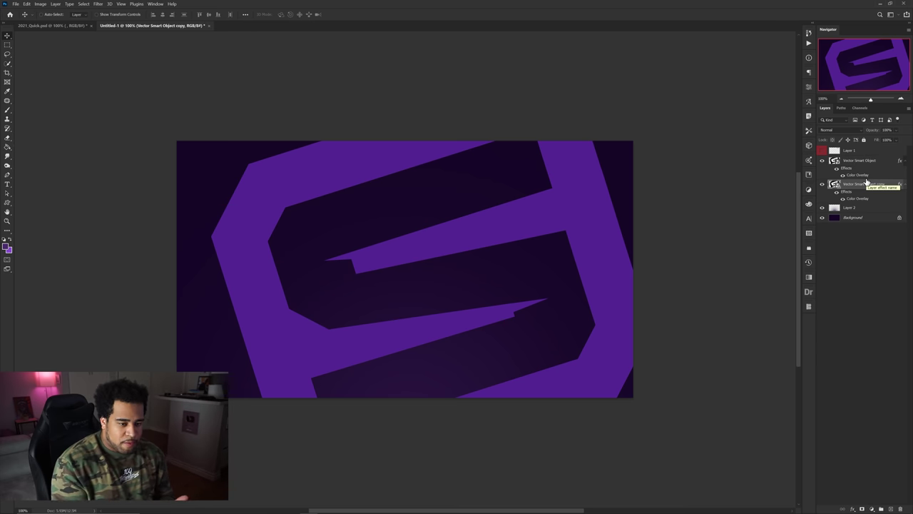
pyautogui.moveTo(564, 213); pyautogui.dragTo(564, 213)
pyautogui.moveTo(500, 245); pyautogui.dragTo(501, 244)
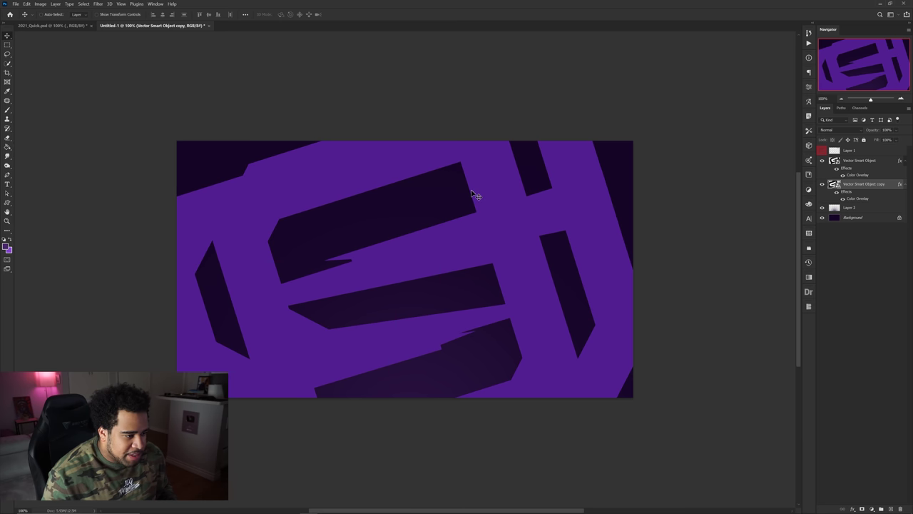
pyautogui.click(843, 199)
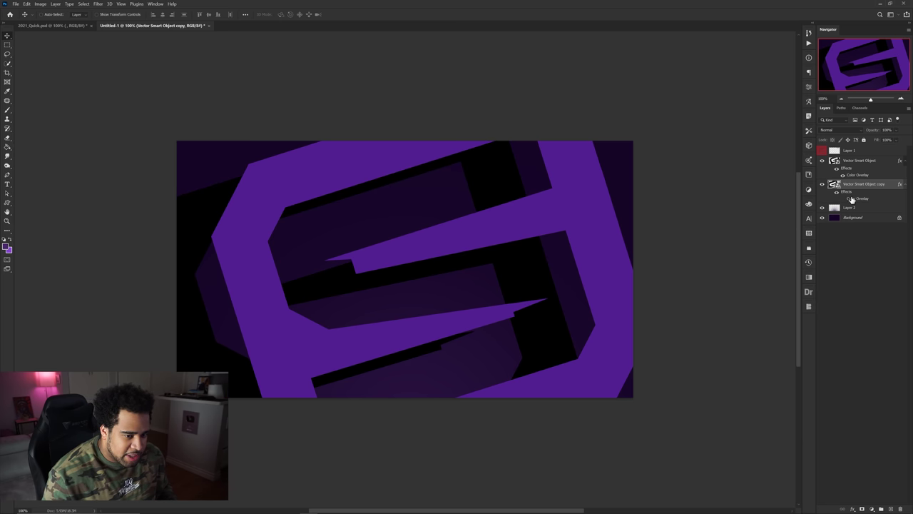
# - Enlarge the black logo copy, rotate it to about 32.5° behind the main logo, and reduce its Opacity to 15%
pyautogui.hotkey('ctrl', 't')
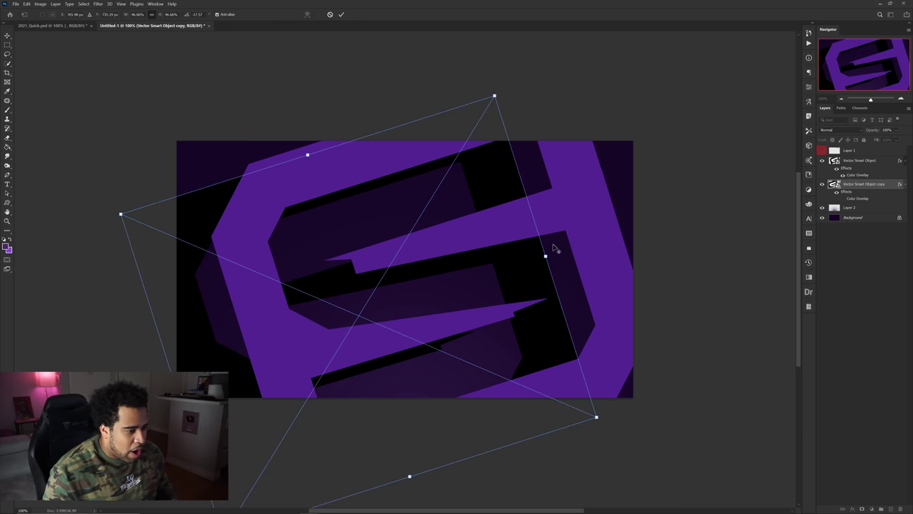
pyautogui.moveTo(556, 251); pyautogui.dragTo(455, 129)
pyautogui.moveTo(542, 86); pyautogui.dragTo(579, 139)
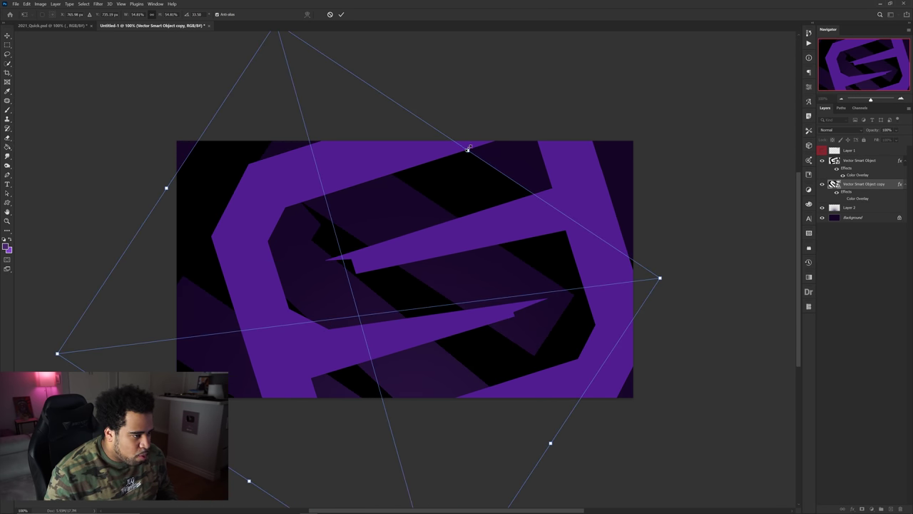
pyautogui.moveTo(469, 148); pyautogui.dragTo(483, 126)
pyautogui.moveTo(531, 202); pyautogui.dragTo(482, 205)
pyautogui.press('Return')
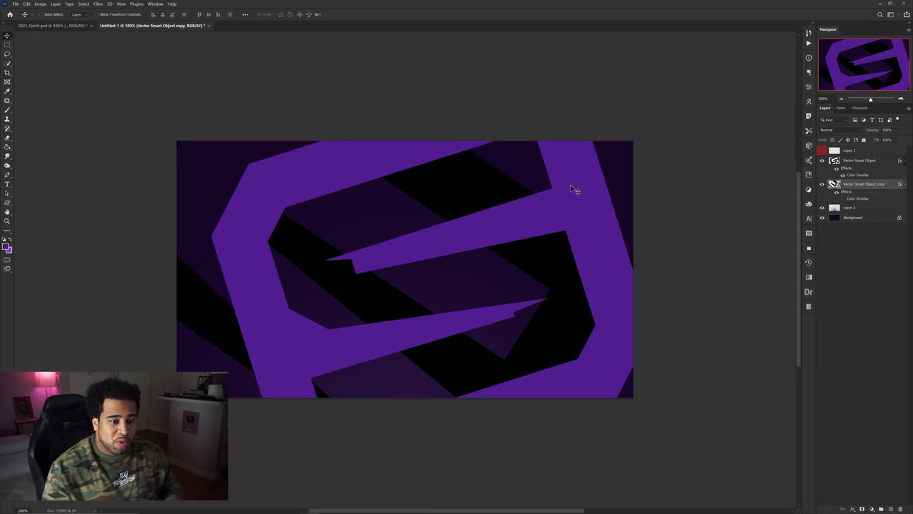
pyautogui.click(897, 131)
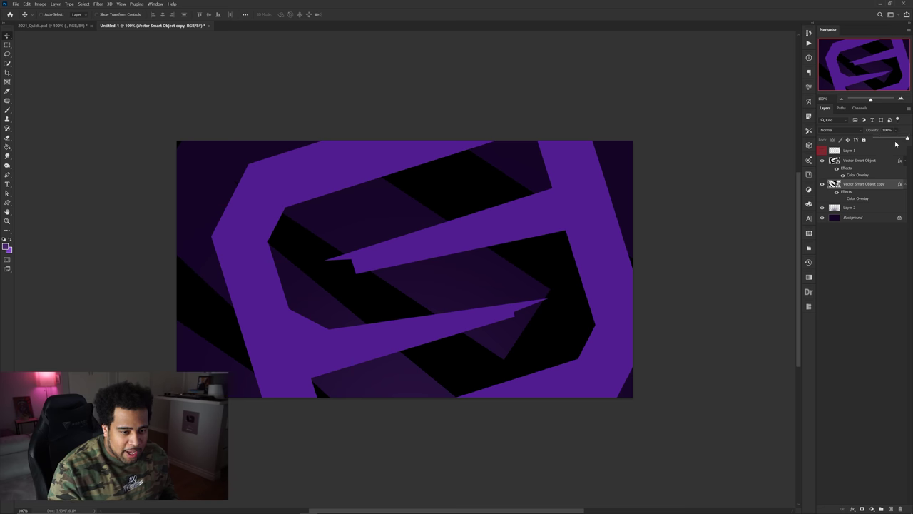
pyautogui.moveTo(894, 139); pyautogui.dragTo(887, 139)
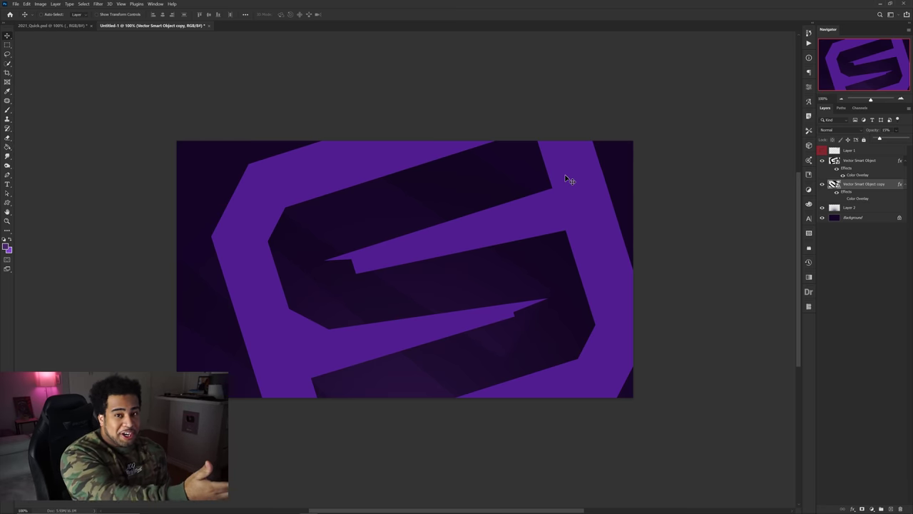
# - Add the text "OFFLINE" over the middle of the logo and place its layer above the logo layer
pyautogui.press('t')
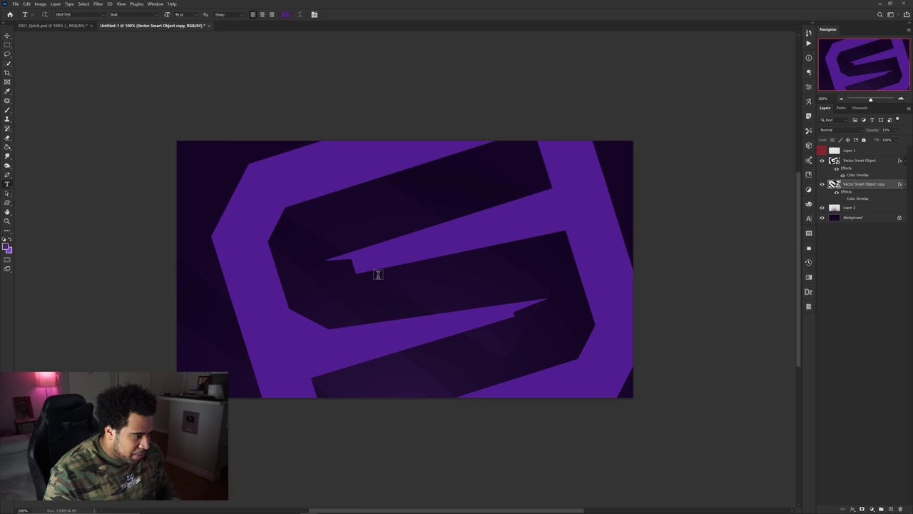
pyautogui.click(374, 274)
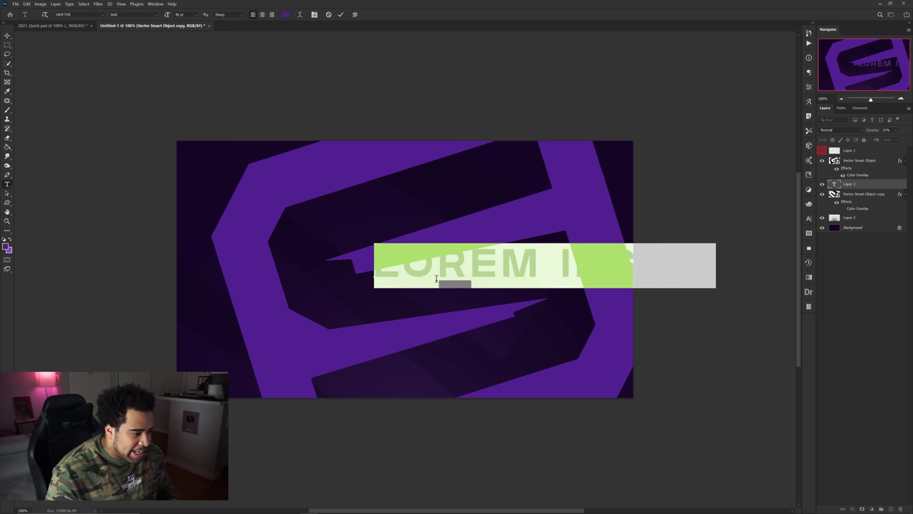
pyautogui.write('OFFLINE')
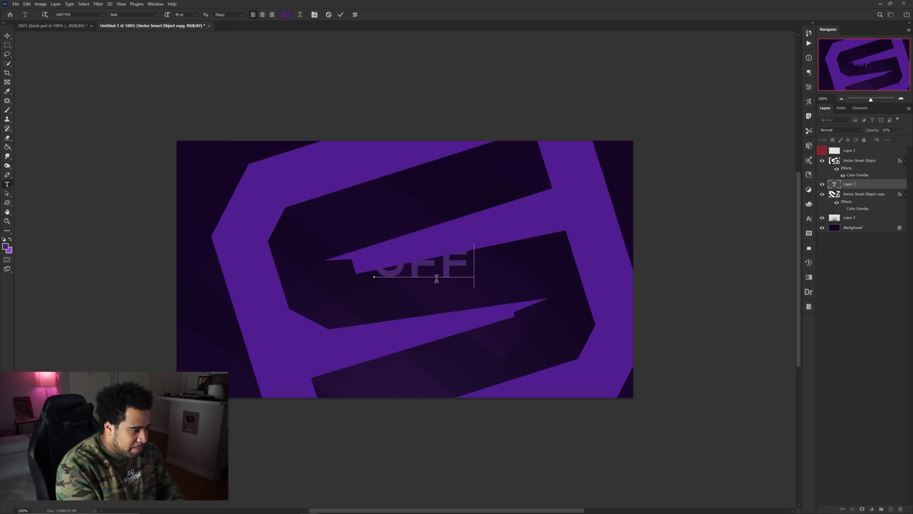
pyautogui.moveTo(859, 183); pyautogui.dragTo(856, 155)
# - Change the OFFLINE text colour to white
pyautogui.click(809, 219)
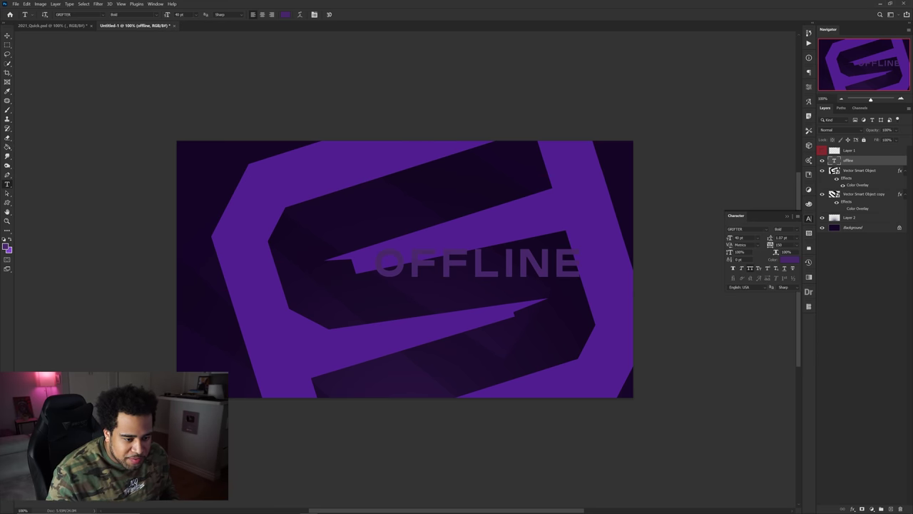
pyautogui.click(790, 261)
pyautogui.moveTo(518, 219); pyautogui.dragTo(498, 203)
pyautogui.click(663, 203)
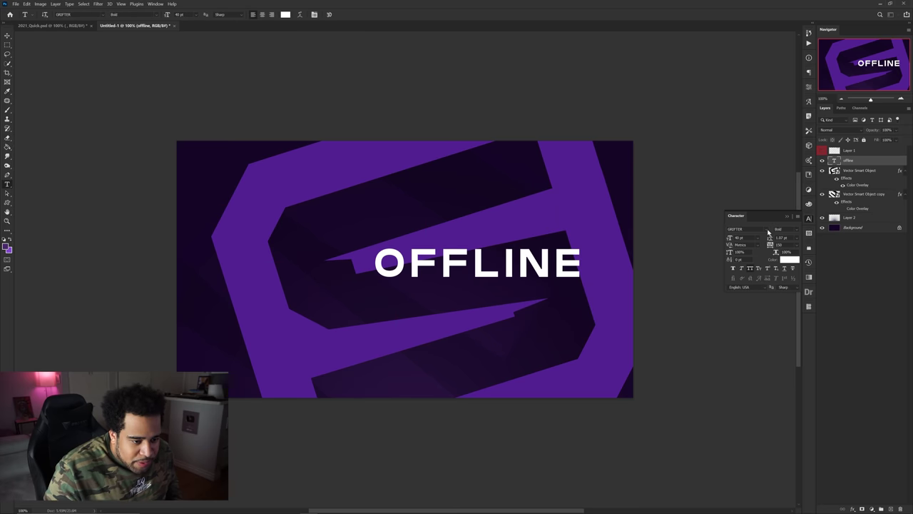
# - Set the OFFLINE text's font to a Art Paper with a tracking of 0
pyautogui.click(768, 229)
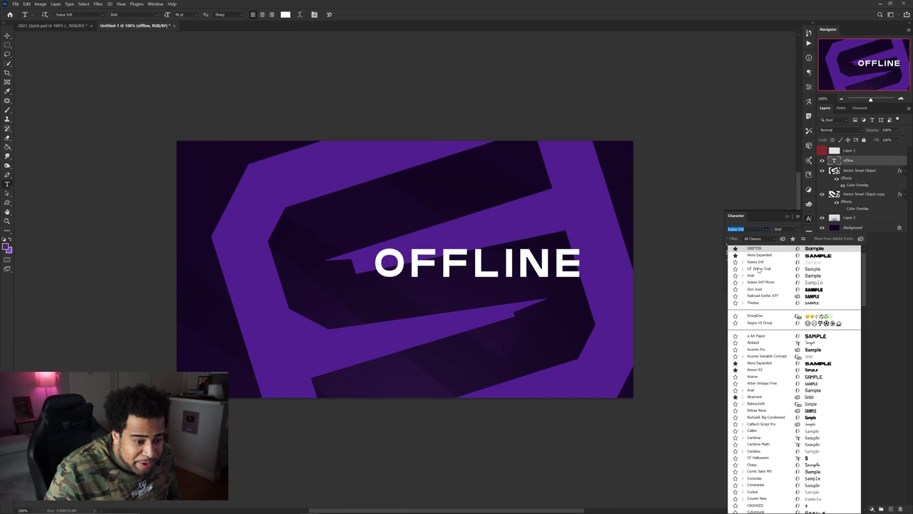
pyautogui.scroll(1, 764, 279)
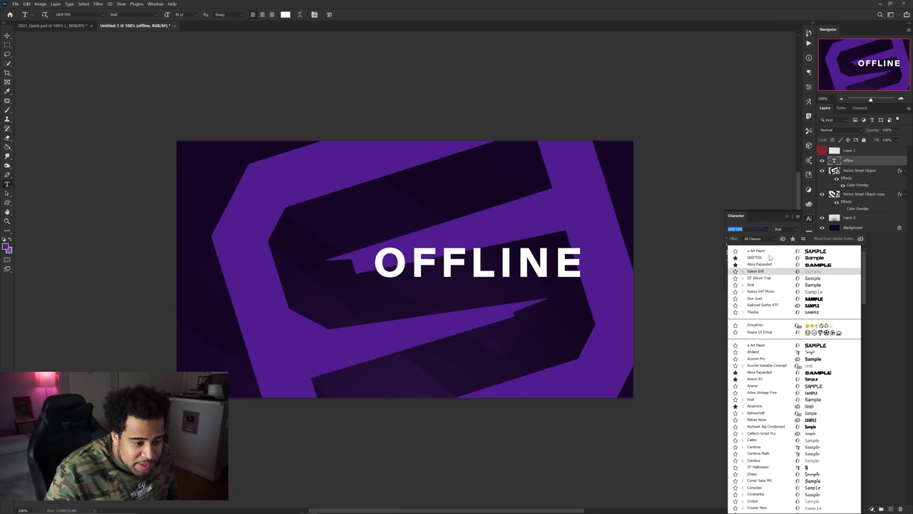
pyautogui.click(756, 251)
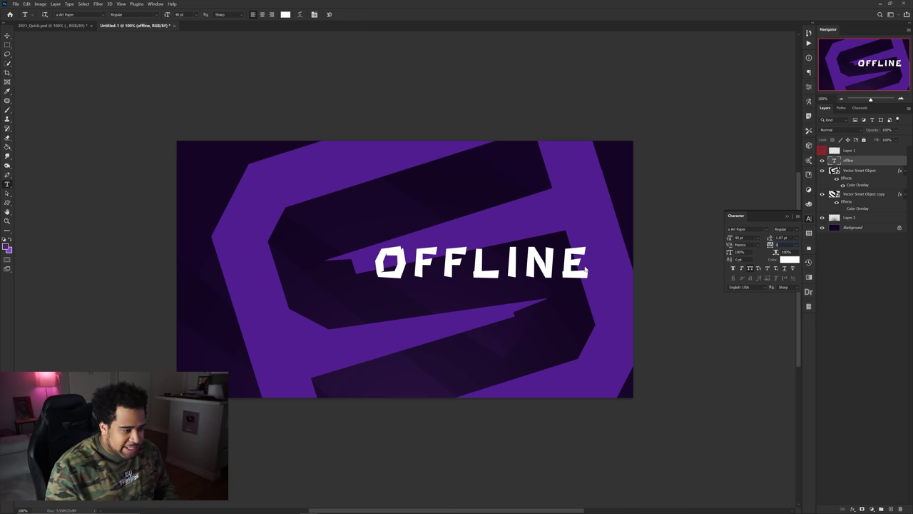
pyautogui.press('Return')
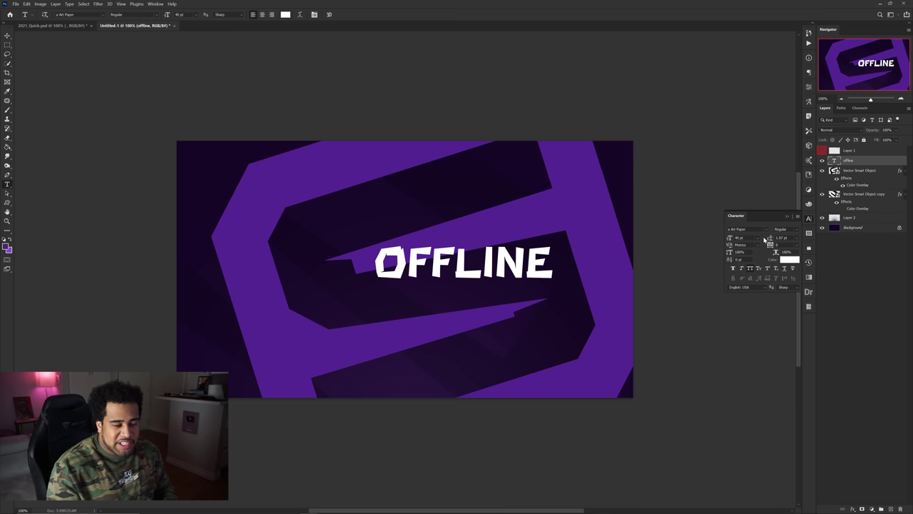
pyautogui.click(155, 3)
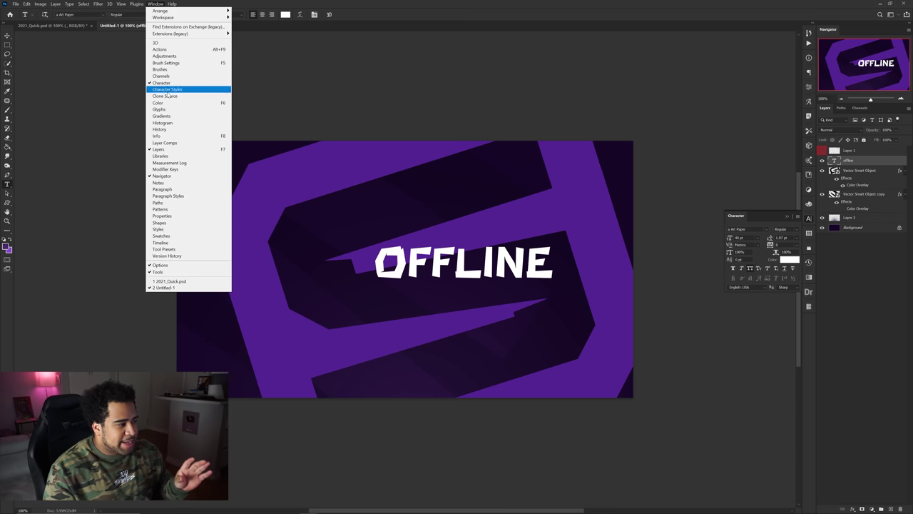
pyautogui.press('Escape')
# - Scale the OFFLINE text up to about 60 pt and centre it on the canvas
pyautogui.press('v')
pyautogui.moveTo(506, 258); pyautogui.dragTo(544, 283)
pyautogui.hotkey('ctrl', 't')
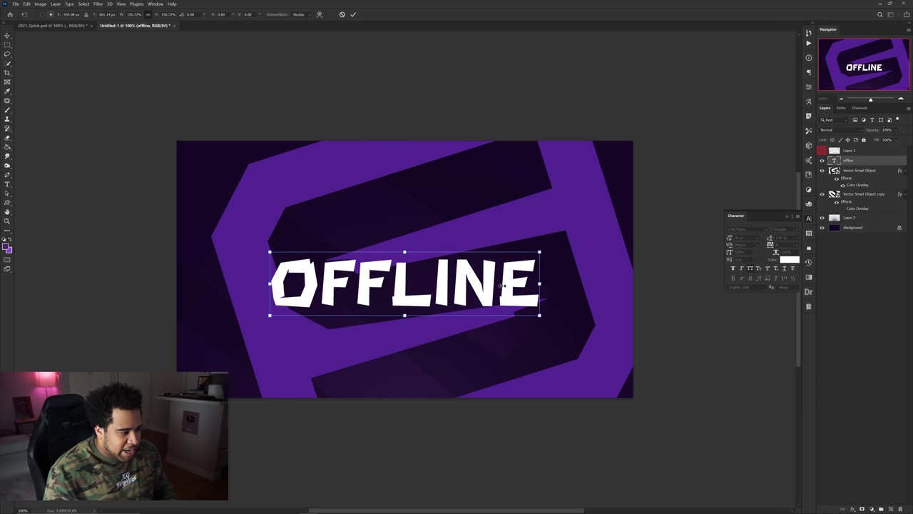
pyautogui.moveTo(491, 291); pyautogui.dragTo(496, 283)
pyautogui.press('Return')
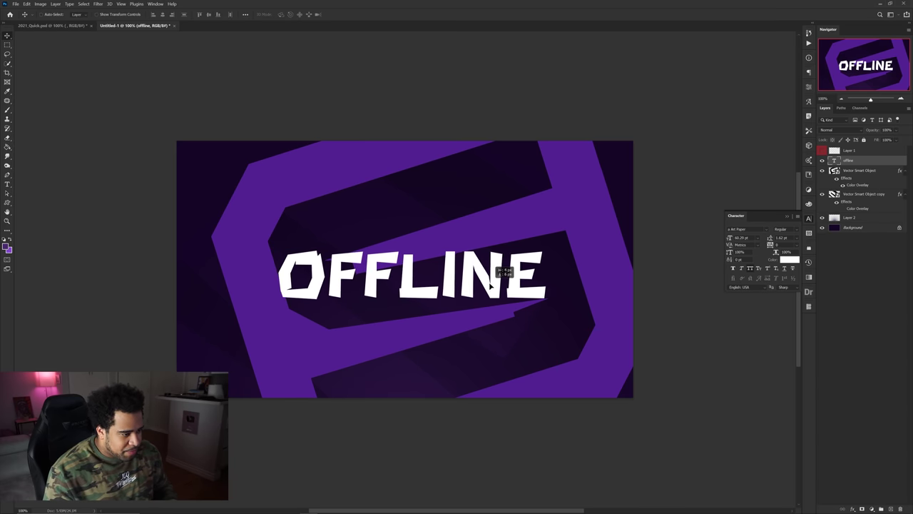
# - Show the colour strip layer again and duplicate the OFFLINE text directly above the original line
pyautogui.click(821, 151)
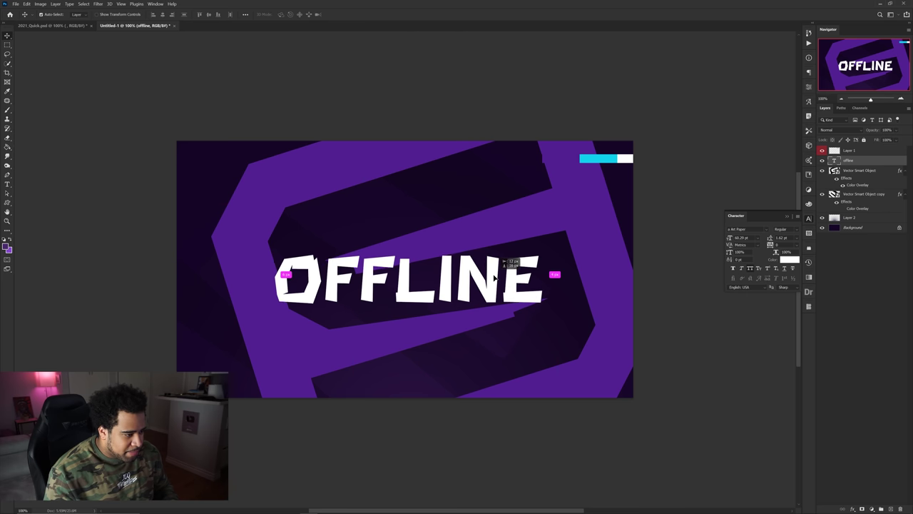
pyautogui.moveTo(488, 284); pyautogui.dragTo(488, 231)
pyautogui.doubleClick(485, 226)
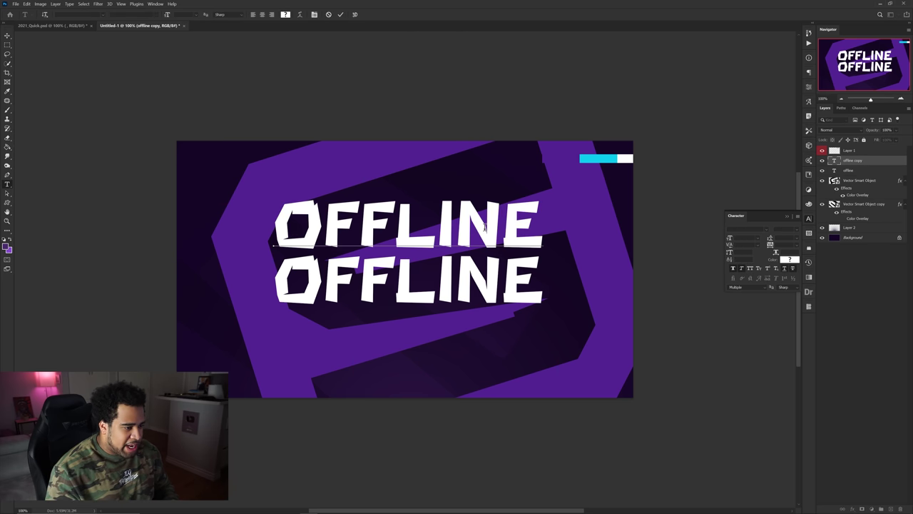
pyautogui.hotkey('ctrl', 'Return')
pyautogui.moveTo(459, 235); pyautogui.dragTo(434, 193)
pyautogui.hotkey('ctrl', 'z')
# - Replace the upper OFFLINE copy's text with "stream"
pyautogui.doubleClick(433, 212)
pyautogui.hotkey('ctrl', 'a')
pyautogui.write('stream')
pyautogui.press('Escape')
# - Try to move both text lines down together toward the vertical centre of the canvas
pyautogui.press('v')
pyautogui.moveTo(481, 271); pyautogui.dragTo(480, 300)
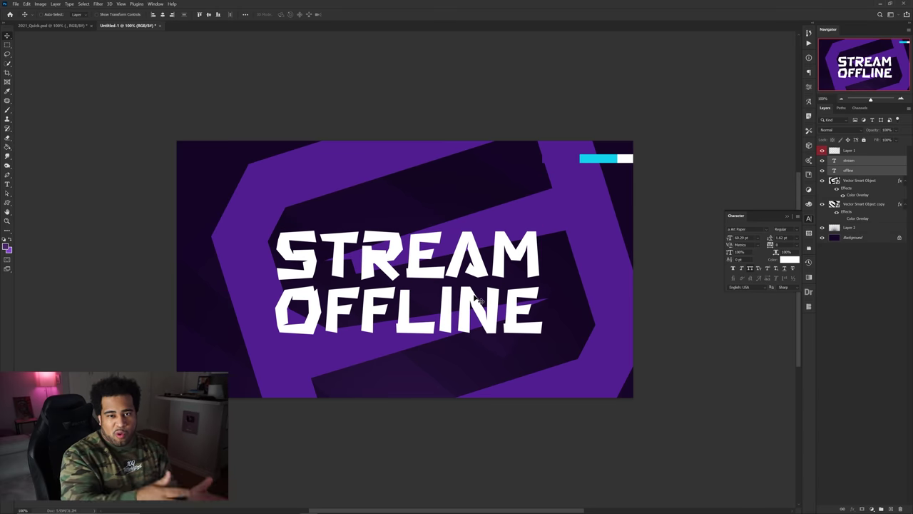
pyautogui.hotkey('ctrl', 'z')
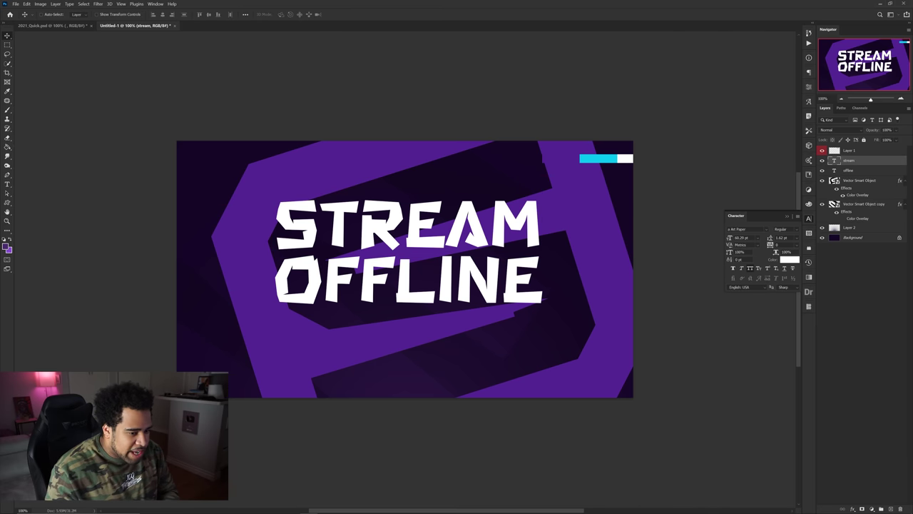
# - Change the STREAM text's font to GRIFTER Bold and scale it down to about 12.5 pt above OFFLINE
pyautogui.click(767, 229)
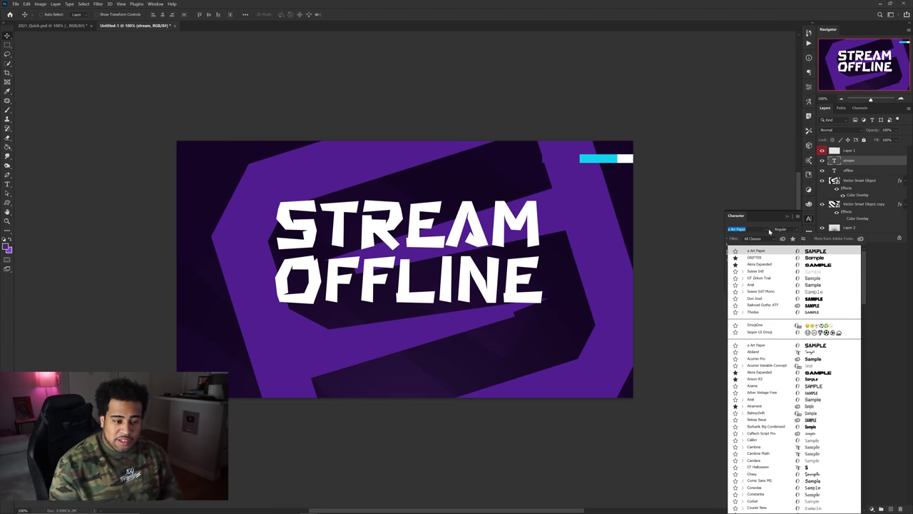
pyautogui.click(760, 258)
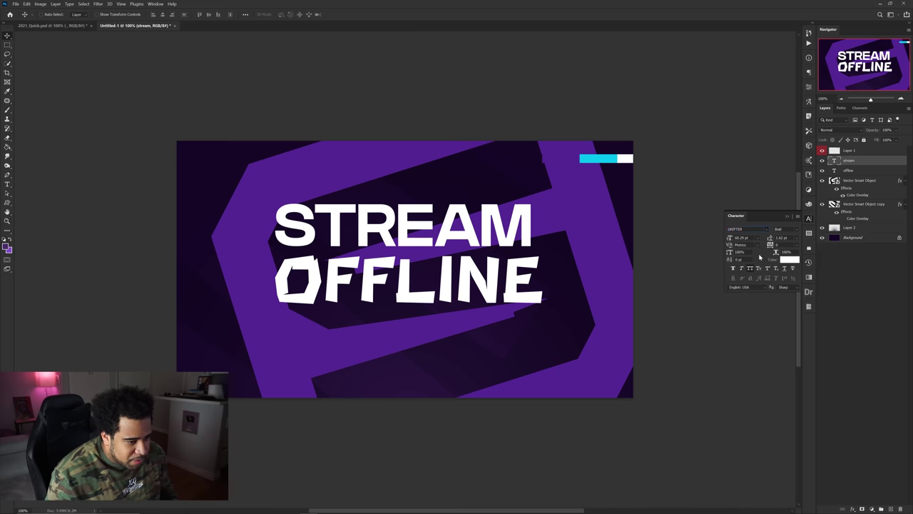
pyautogui.hotkey('ctrl', 't')
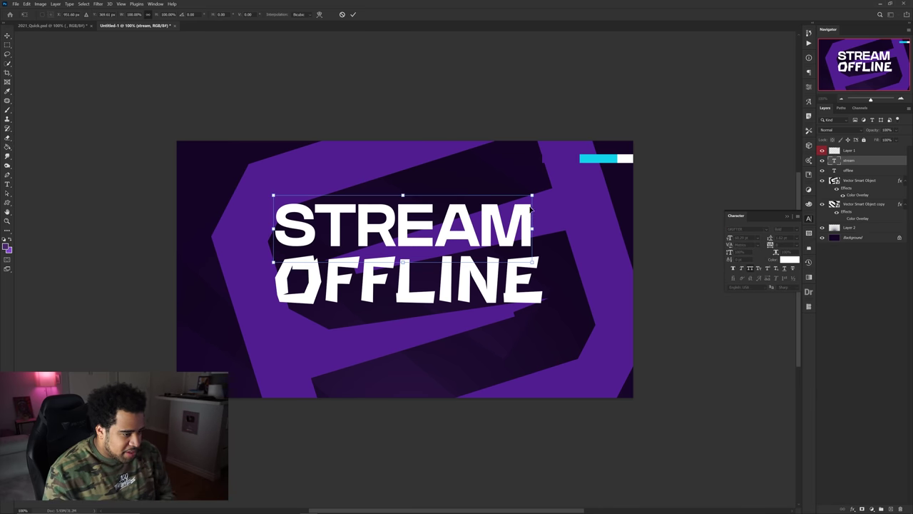
pyautogui.moveTo(531, 194); pyautogui.dragTo(368, 245)
pyautogui.hotkey('ctrl', 't')
pyautogui.press('Return')
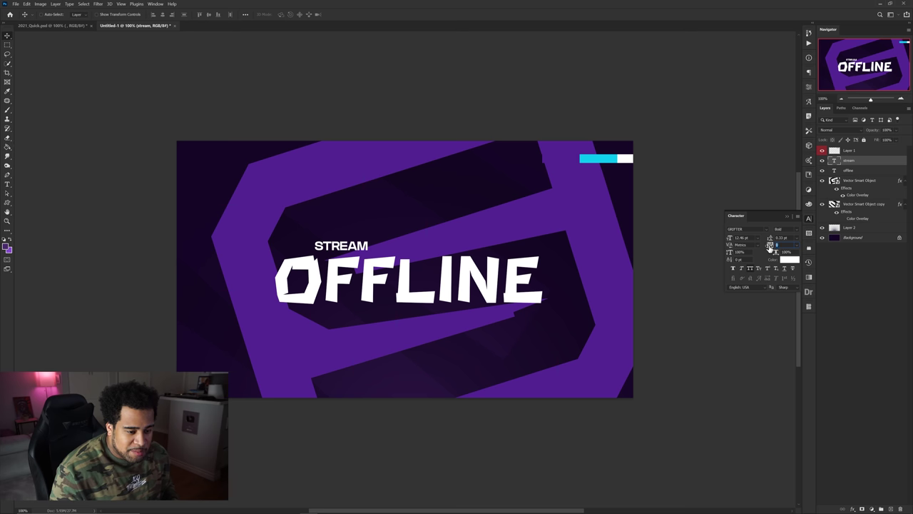
# - Set the letter tracking of the STREAM text to 120
pyautogui.scroll(2, 783, 247)
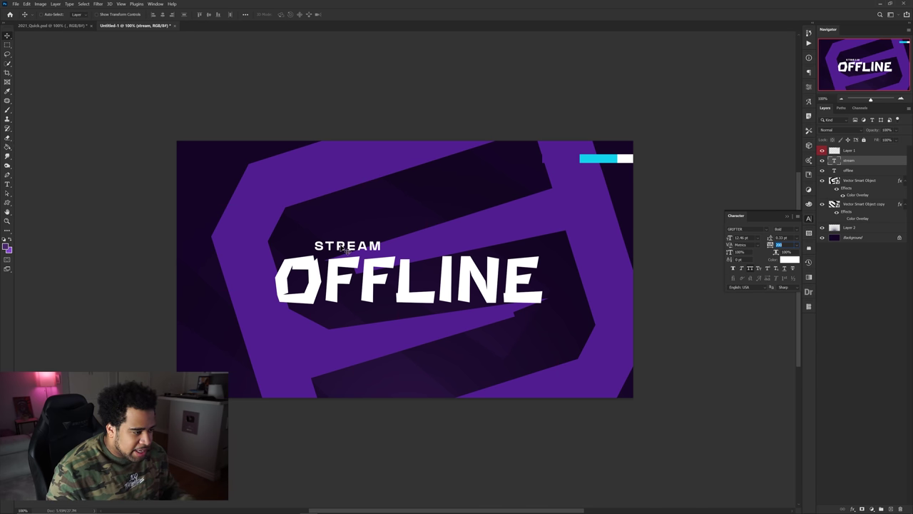
pyautogui.scroll(2, 332, 244)
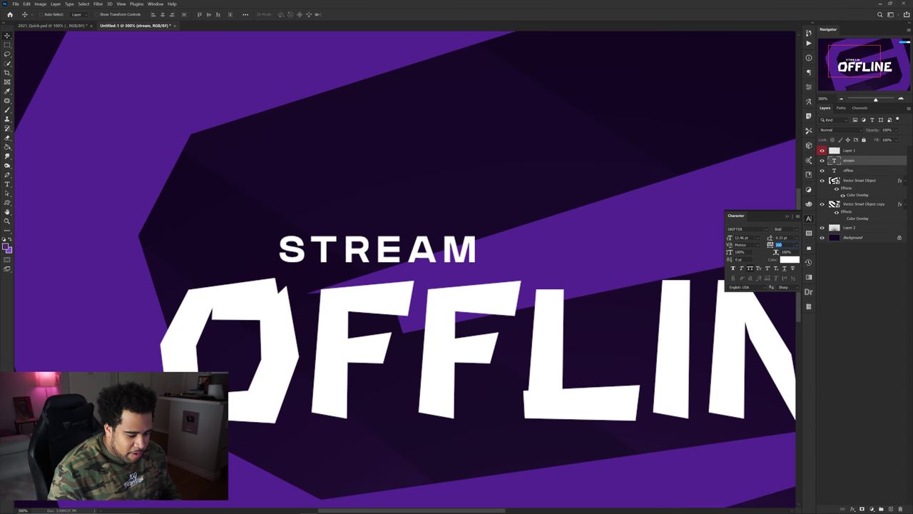
pyautogui.press('Return')
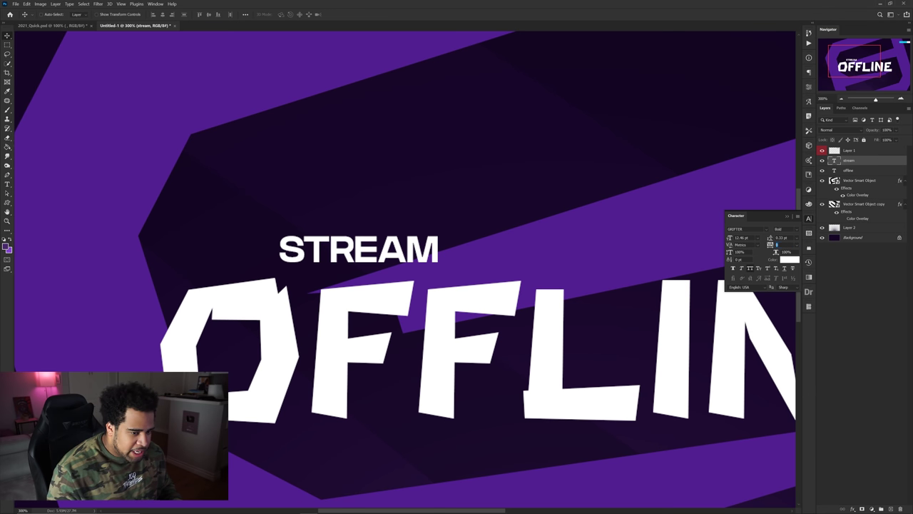
pyautogui.moveTo(593, 229); pyautogui.dragTo(504, 288)
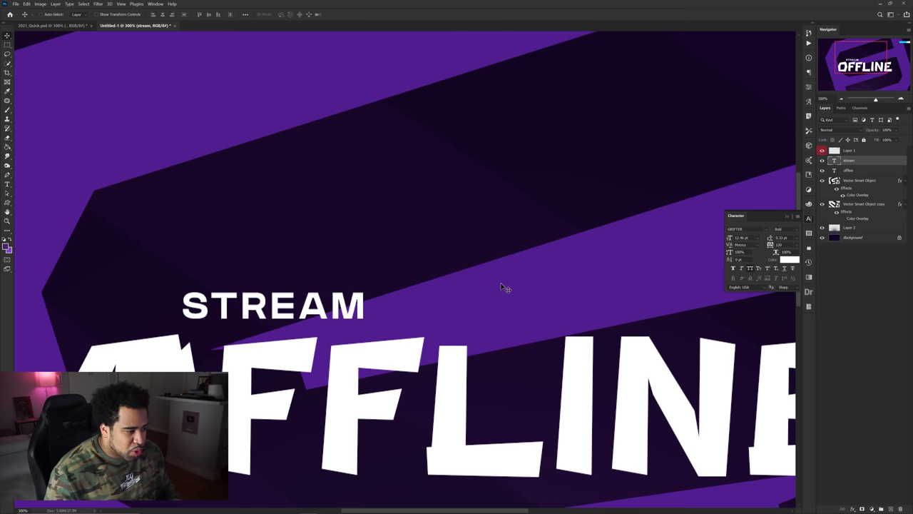
# - Recolour the STREAM text cyan (02c1ed), sampling the colour from the strip at the canvas's upper right
pyautogui.scroll(-1, 498, 286)
pyautogui.scroll(-5, 497, 285)
pyautogui.moveTo(571, 71); pyautogui.dragTo(495, 343)
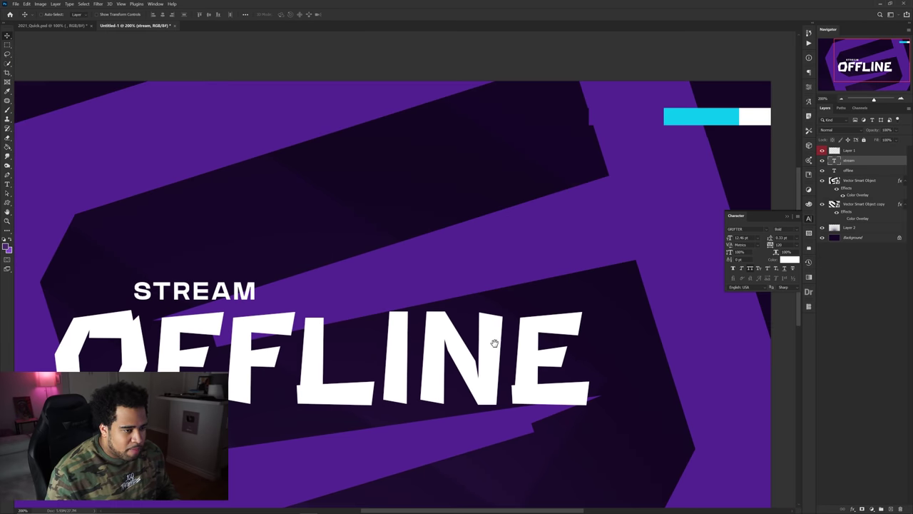
pyautogui.click(788, 261)
pyautogui.click(707, 117)
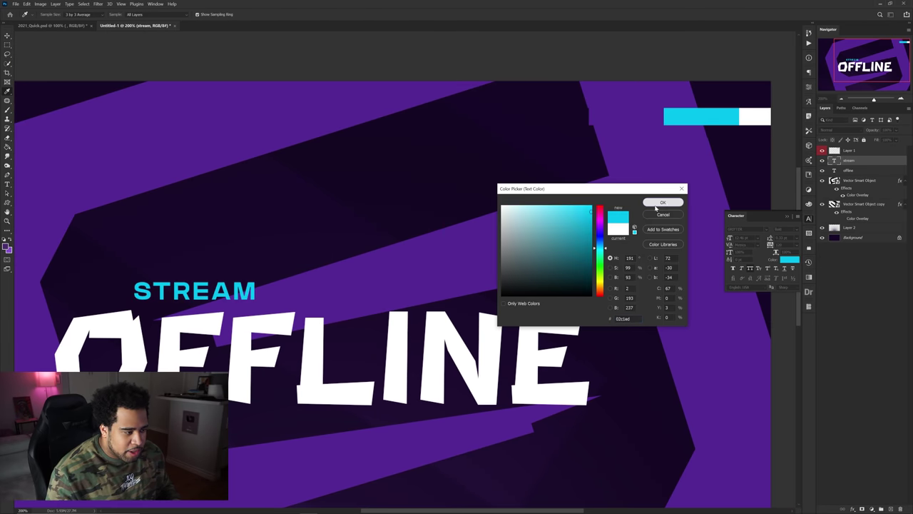
pyautogui.click(664, 203)
pyautogui.scroll(-3, 394, 271)
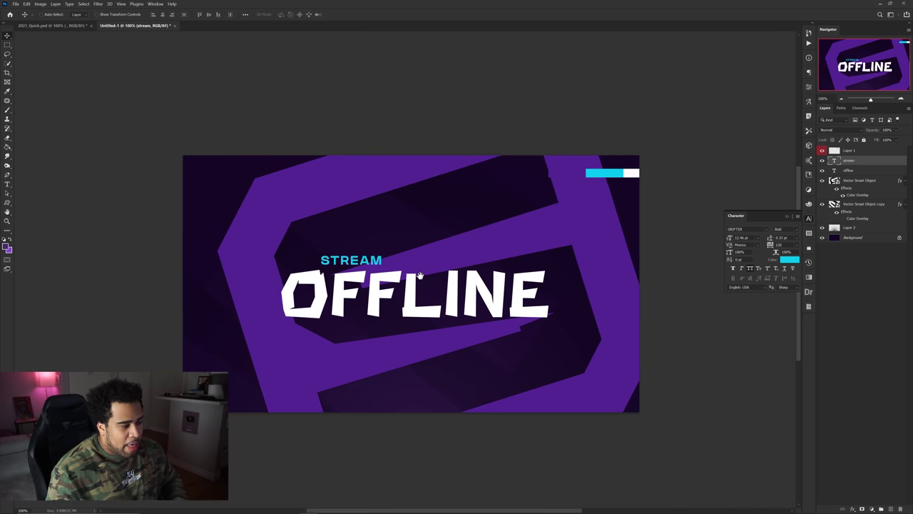
# - Duplicate the STREAM text below OFFLINE and replace the copy's text with "twitter"
pyautogui.moveTo(407, 286); pyautogui.dragTo(349, 342)
pyautogui.click(416, 285)
pyautogui.click(431, 275)
pyautogui.click(368, 263)
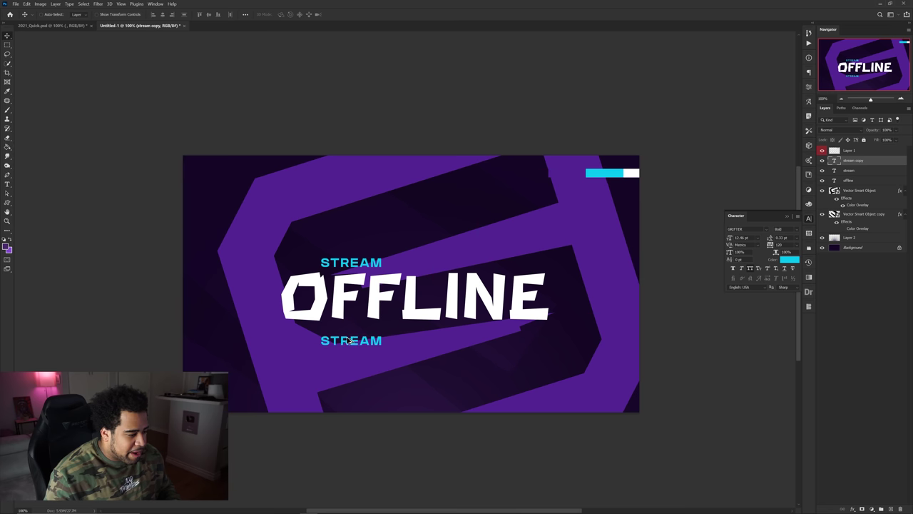
pyautogui.doubleClick(355, 341)
pyautogui.write('twitter')
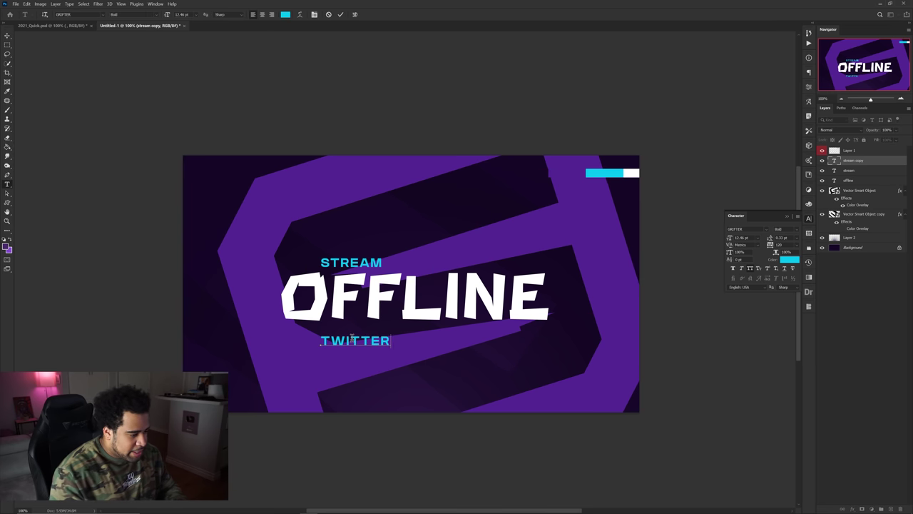
# - Scale the TWITTER text down to about 4.5 pt and colour it white
pyautogui.hotkey('ctrl', 'Return')
pyautogui.hotkey('ctrl', 't')
pyautogui.moveTo(390, 346); pyautogui.dragTo(346, 343)
pyautogui.click(783, 259)
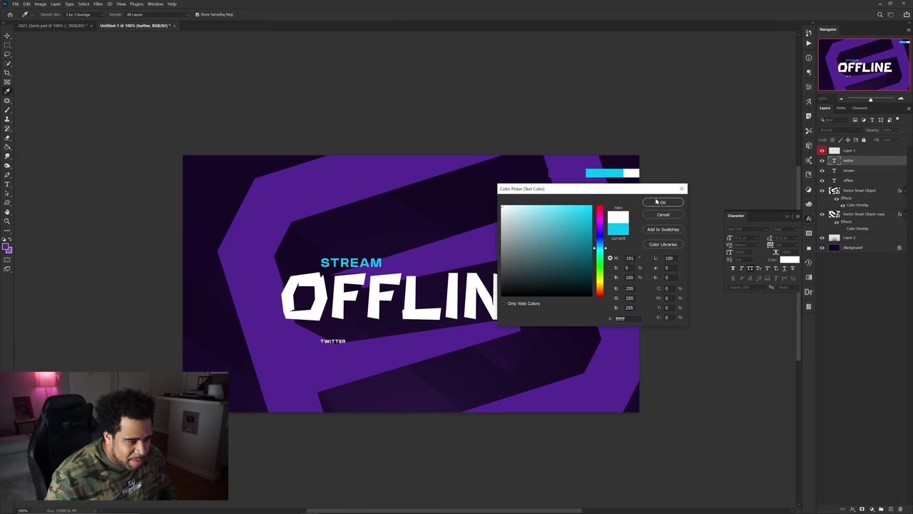
pyautogui.press('Return')
# - Move the TWITTER label up under OFFLINE and duplicate it twice to form a row of three labels
pyautogui.press('v')
pyautogui.moveTo(372, 326); pyautogui.dragTo(377, 319)
pyautogui.moveTo(325, 333); pyautogui.dragTo(458, 331)
pyautogui.doubleClick(343, 334)
pyautogui.click(342, 334)
pyautogui.click(345, 335)
pyautogui.press('Escape')
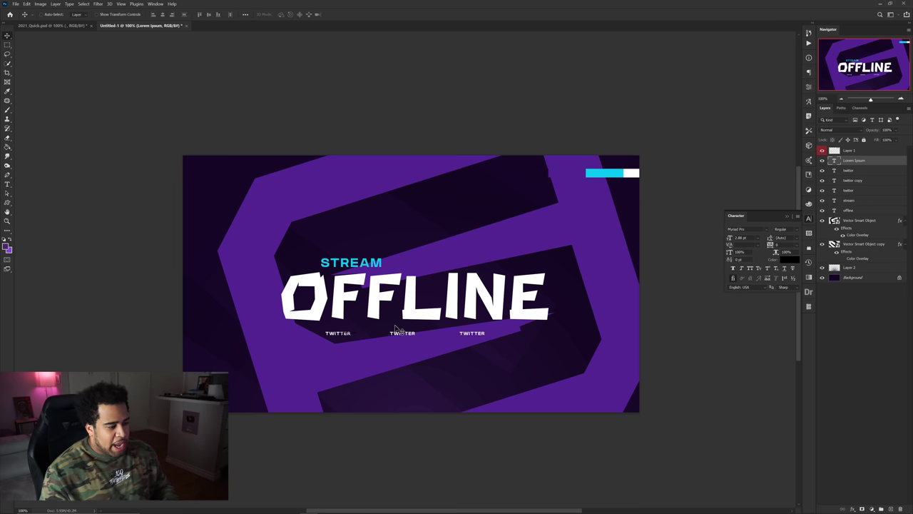
pyautogui.hotkey('ctrl', 'z')
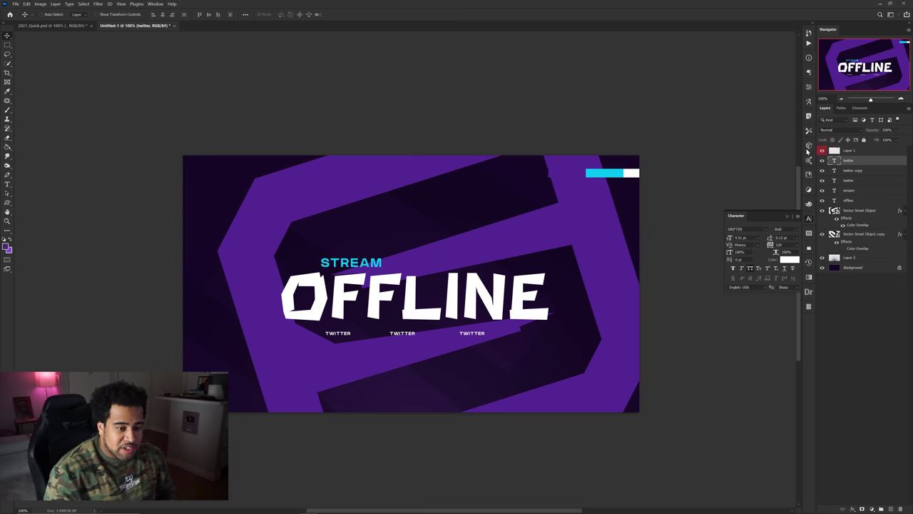
# - Hide the colour strip layer and set up a Save for Web export as PNG-24, leaving it without saving
pyautogui.click(822, 151)
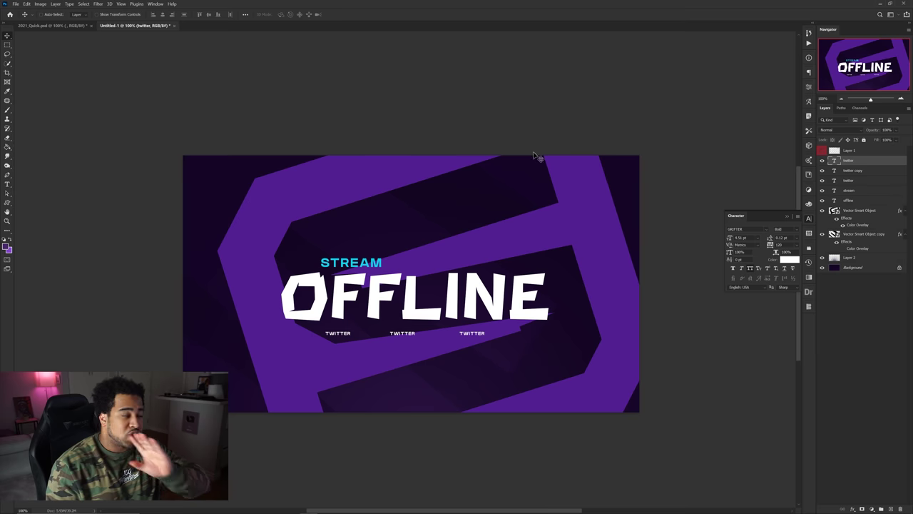
pyautogui.click(15, 4)
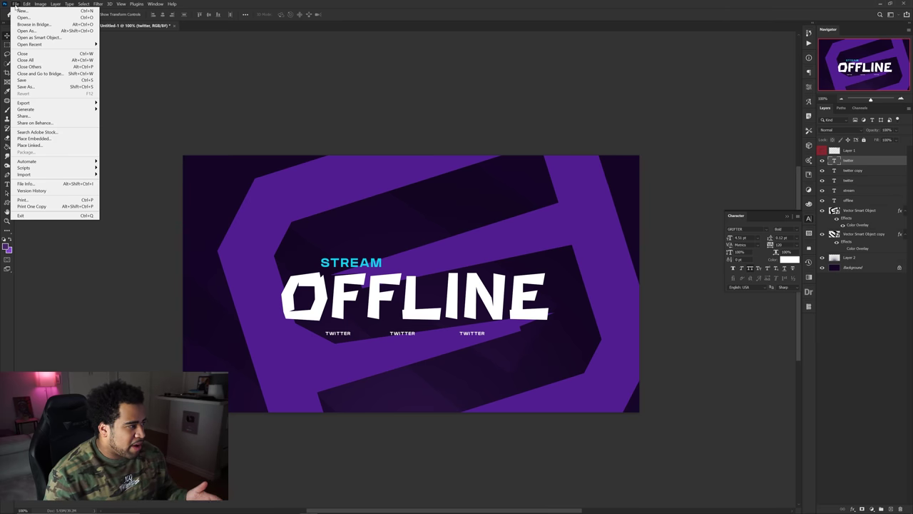
pyautogui.moveTo(32, 103)
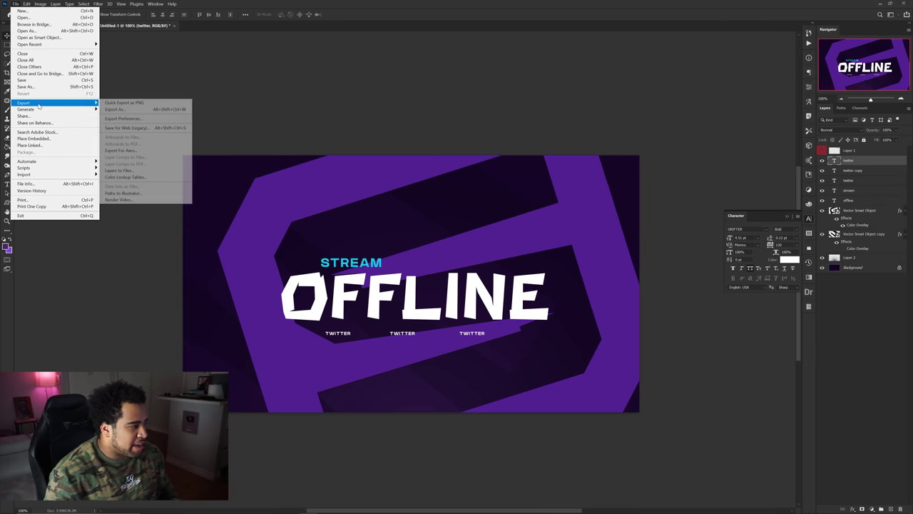
pyautogui.click(138, 129)
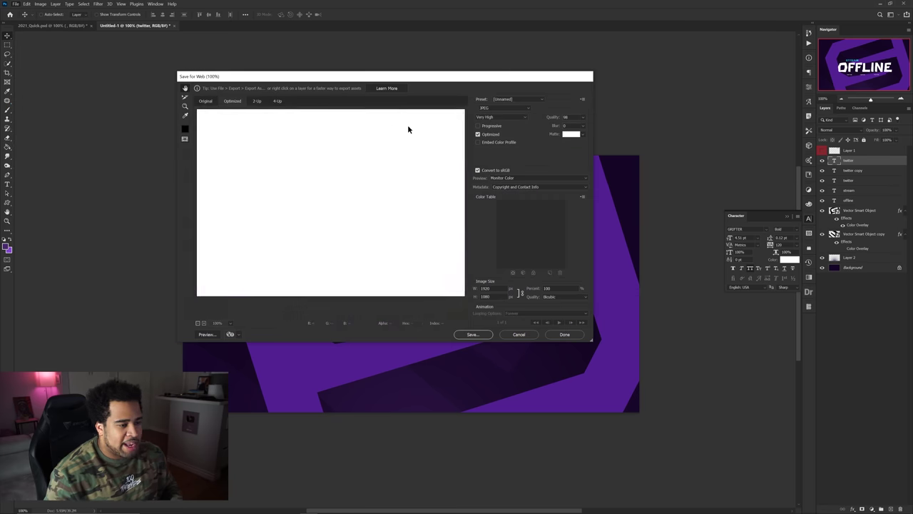
pyautogui.click(504, 108)
pyautogui.click(488, 129)
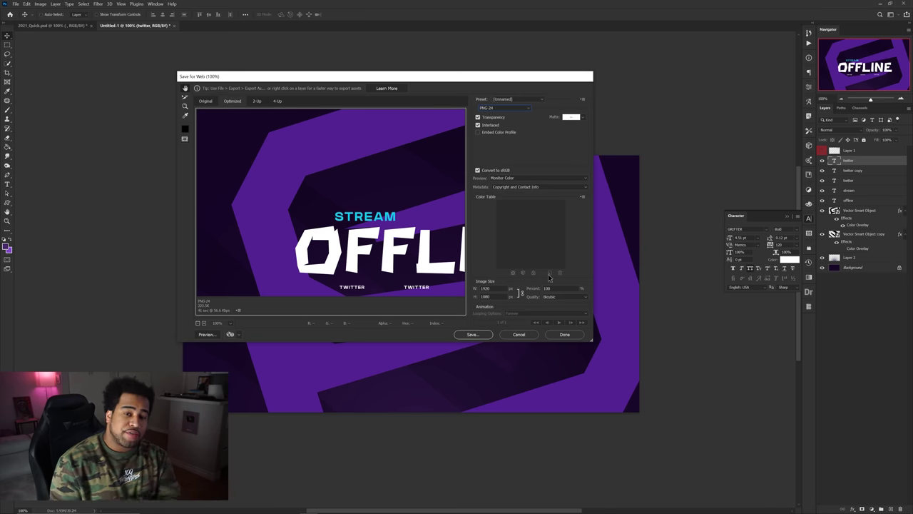
pyautogui.click(526, 334)
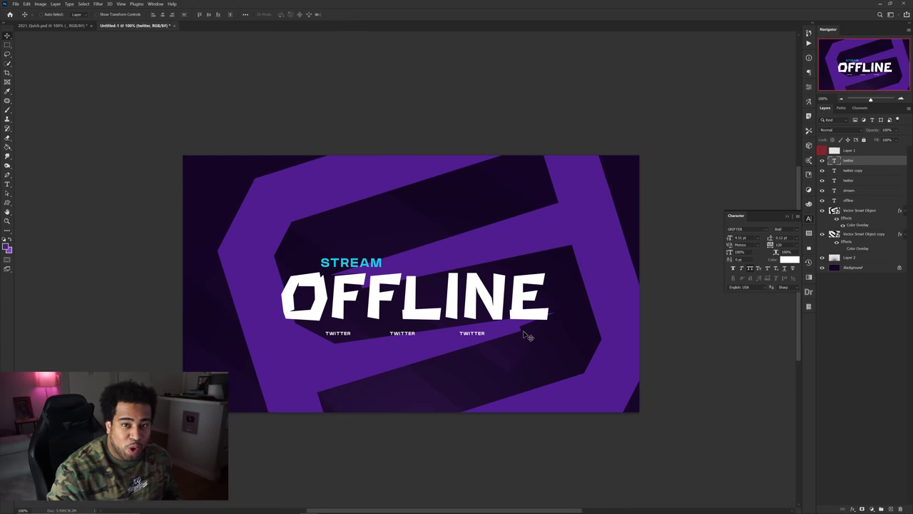
# - Hide all the text layers and add a new empty layer at the top of the layer stack
pyautogui.keyDown('shift'); pyautogui.click(856, 201); pyautogui.keyUp('shift')
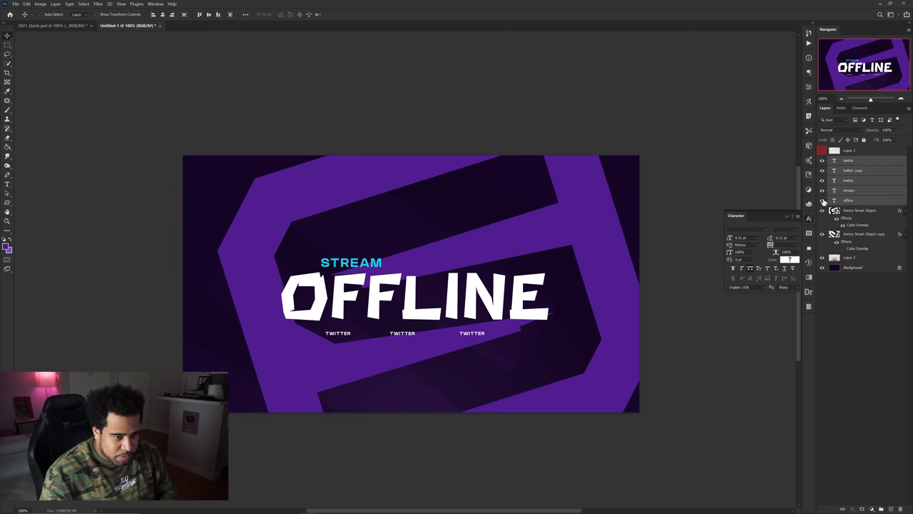
pyautogui.moveTo(824, 202); pyautogui.dragTo(813, 190)
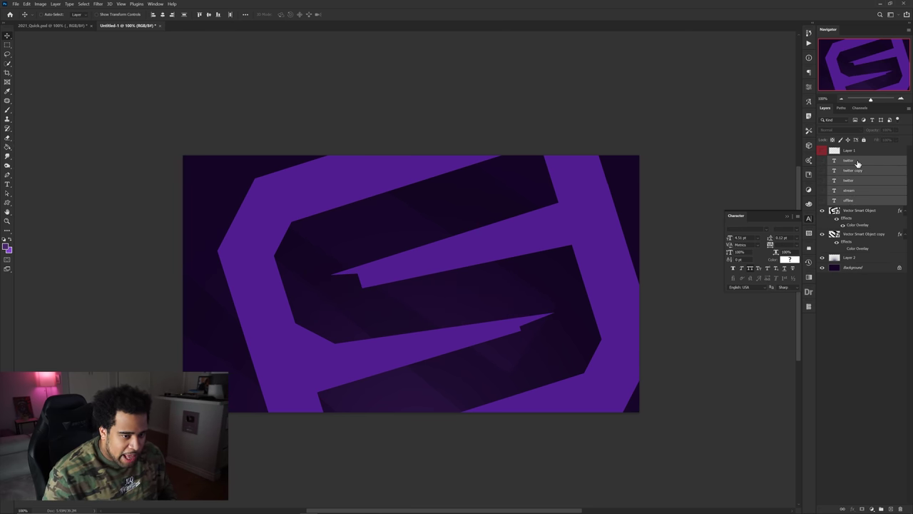
pyautogui.click(856, 154)
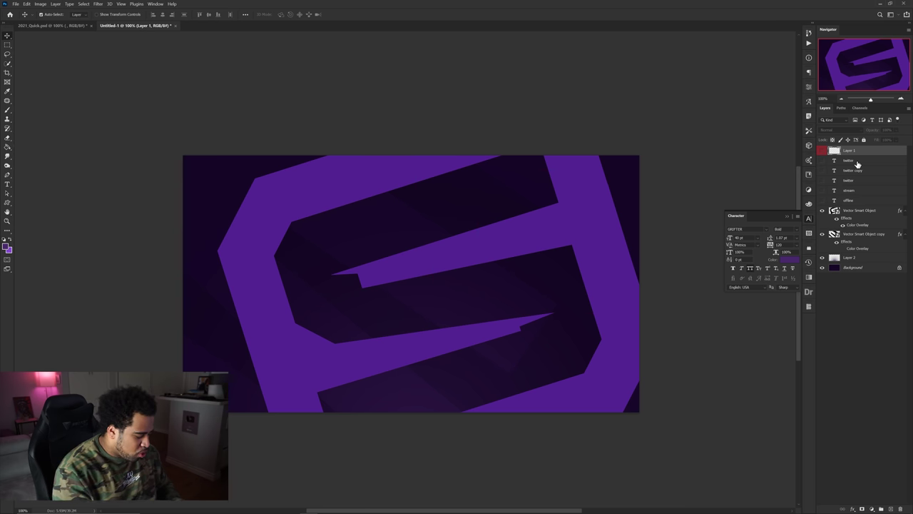
pyautogui.hotkey('ctrl', 'shift', 'n')
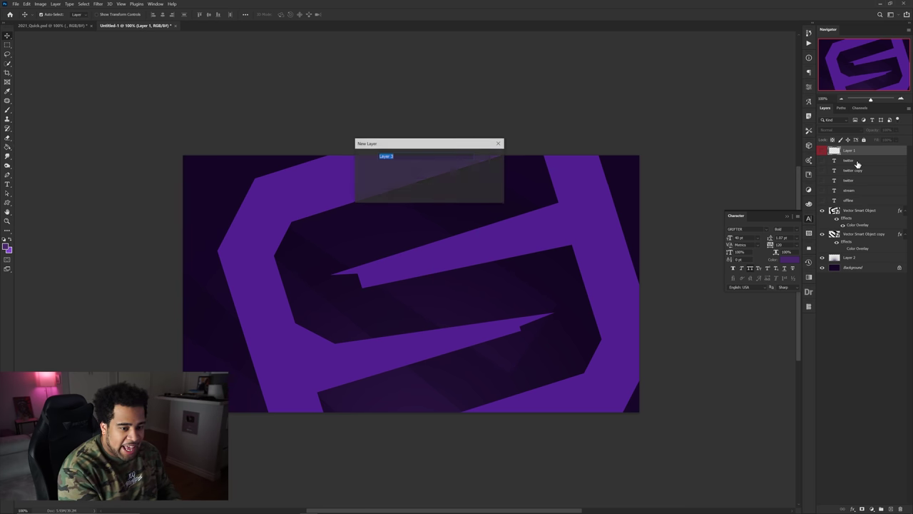
pyautogui.press('Return')
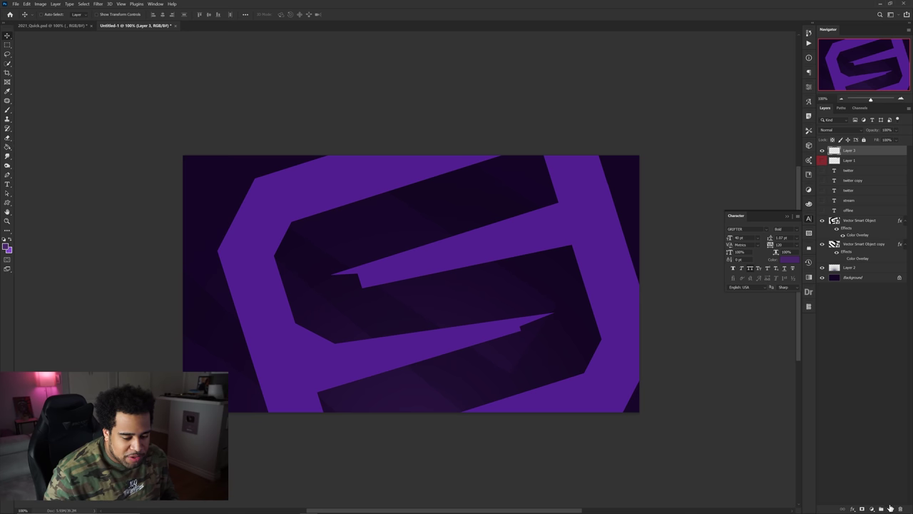
# - Select the whole canvas and fill the new layer with the purple foreground colour
pyautogui.press('m')
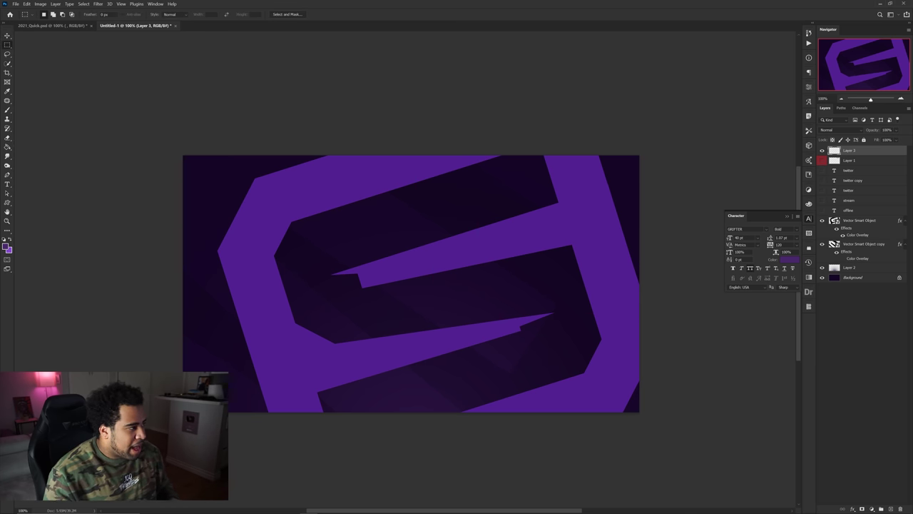
pyautogui.moveTo(183, 155); pyautogui.dragTo(651, 420)
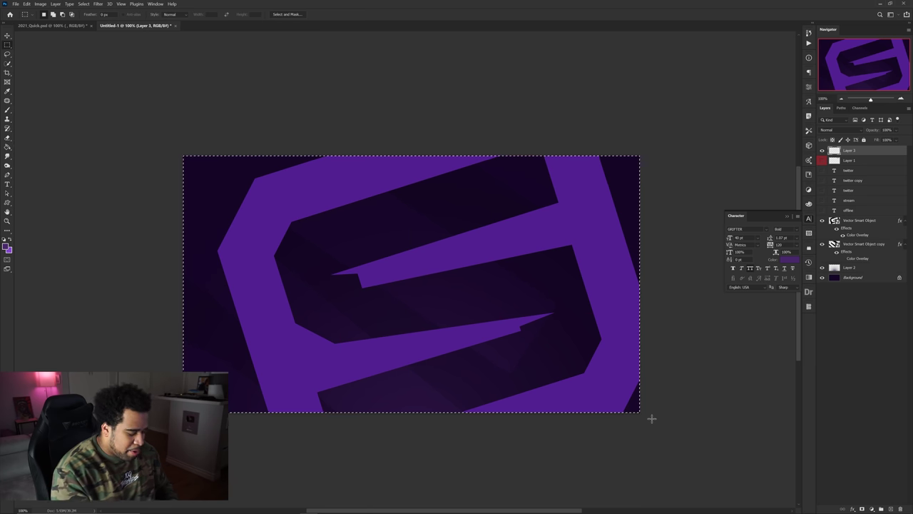
pyautogui.hotkey('alt', 'BackSpace')
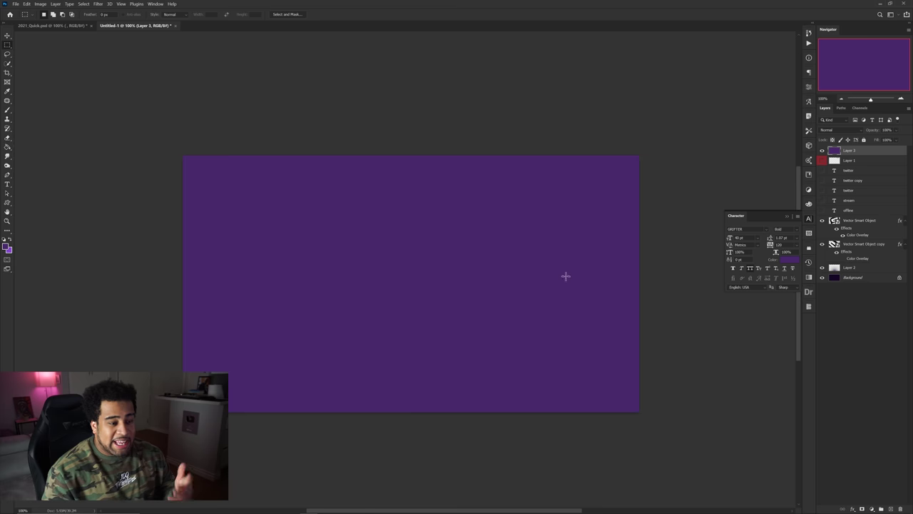
pyautogui.press('v')
pyautogui.moveTo(526, 244); pyautogui.dragTo(517, 277)
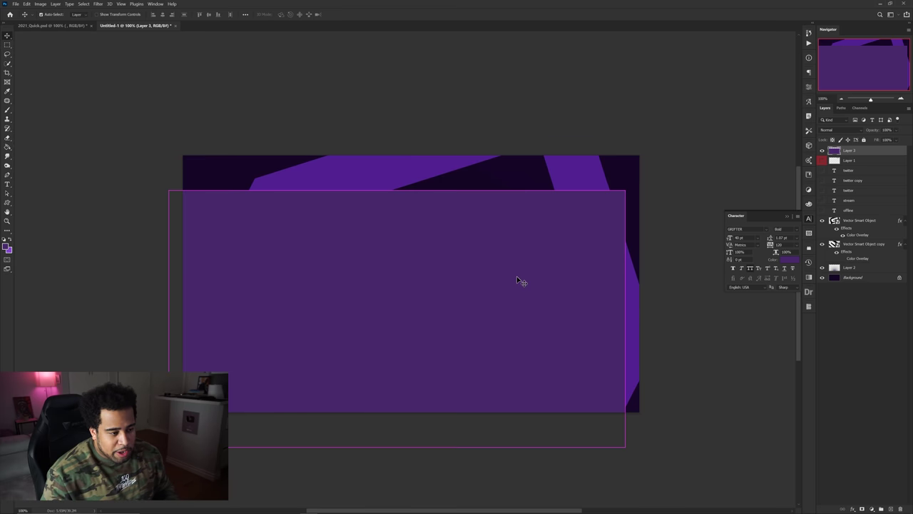
pyautogui.hotkey('ctrl', 'z')
# - Convert the purple fill layer to a smart object, scale it to about 69% and place it toward the canvas's left side
pyautogui.rightClick(862, 151)
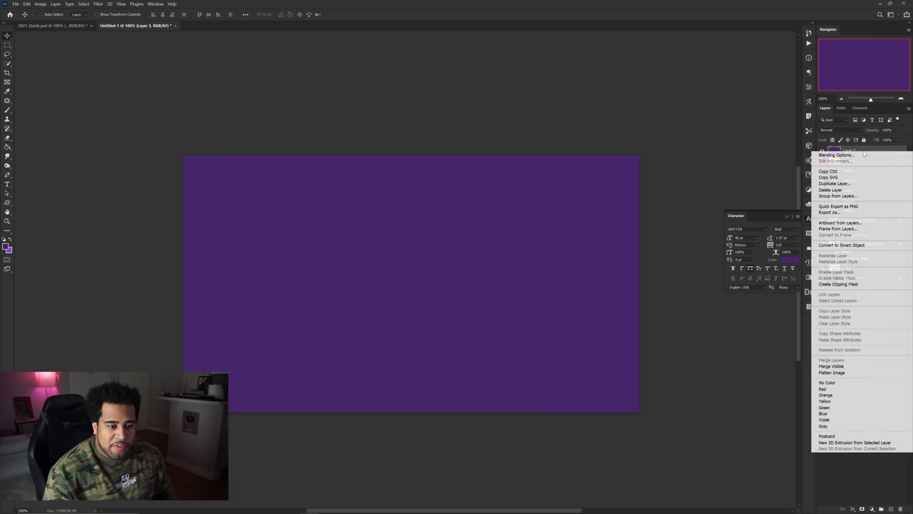
pyautogui.click(849, 246)
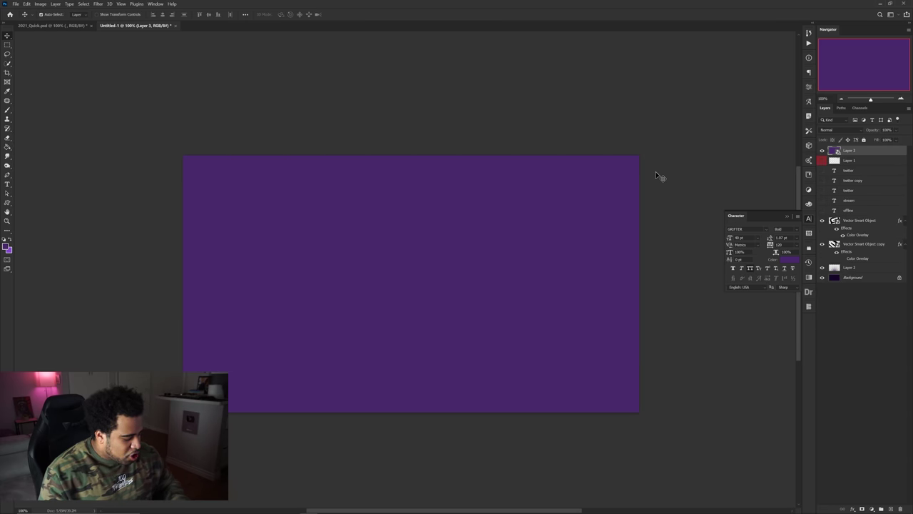
pyautogui.hotkey('ctrl', 't')
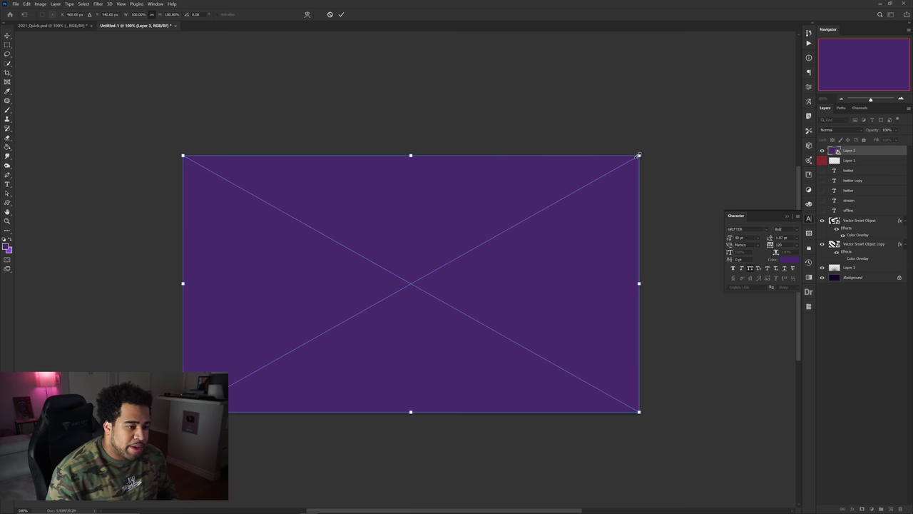
pyautogui.moveTo(640, 153); pyautogui.dragTo(501, 219)
pyautogui.press('Return')
pyautogui.moveTo(379, 273); pyautogui.dragTo(385, 261)
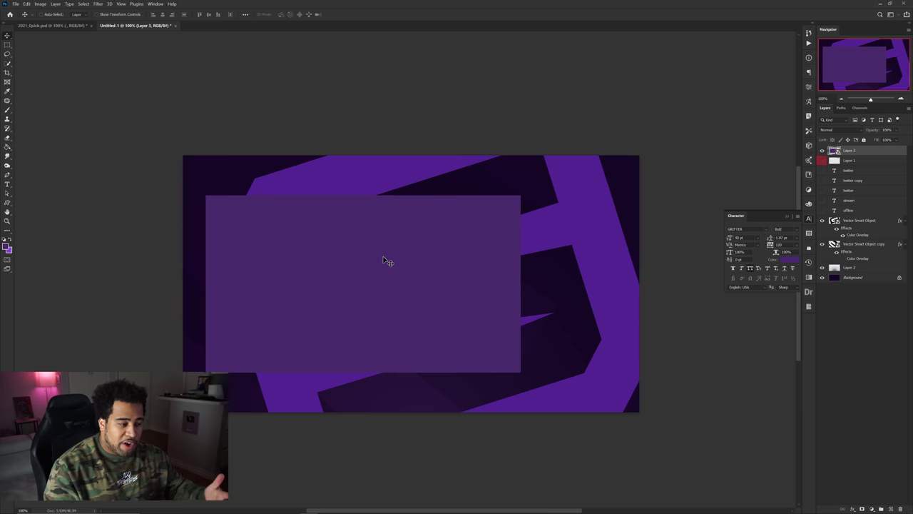
# - Show the stream and offline text layers, bring them above the purple rectangle's layer and place the text over the rectangle
pyautogui.moveTo(382, 257); pyautogui.dragTo(381, 263)
pyautogui.click(822, 200)
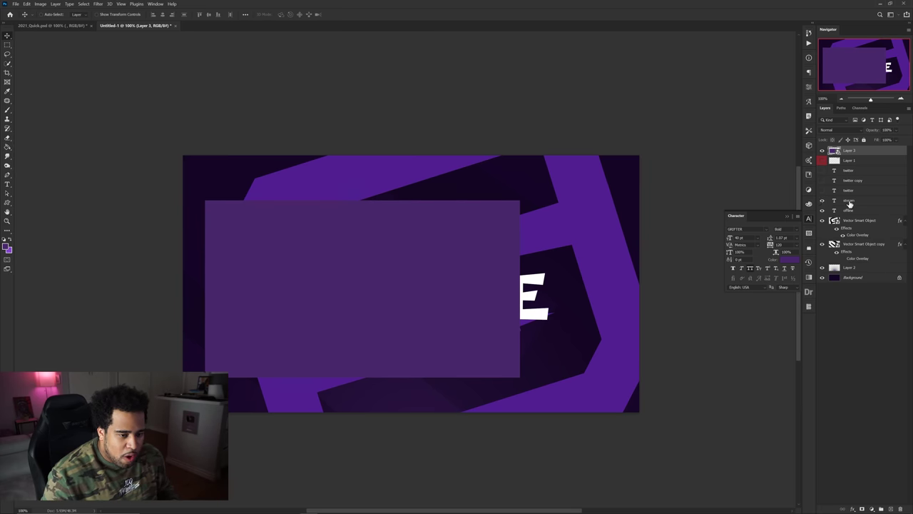
pyautogui.click(858, 203)
pyautogui.keyDown('shift'); pyautogui.click(858, 209); pyautogui.keyUp('shift')
pyautogui.moveTo(859, 206); pyautogui.dragTo(854, 147)
pyautogui.moveTo(495, 300); pyautogui.dragTo(448, 279)
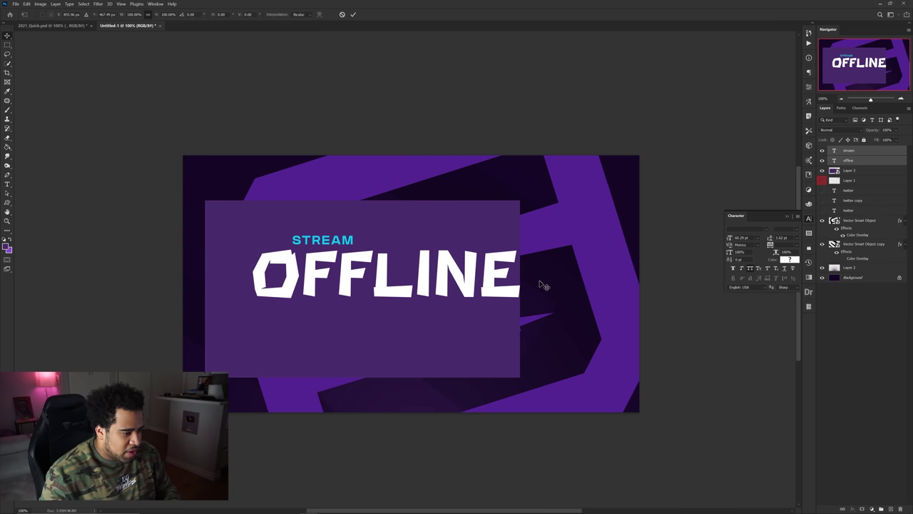
# - Change the OFFLINE text to INTERMISSION and scale it down into a small heading near the canvas's upper left
pyautogui.doubleClick(446, 278)
pyautogui.write('INTERMISSION')
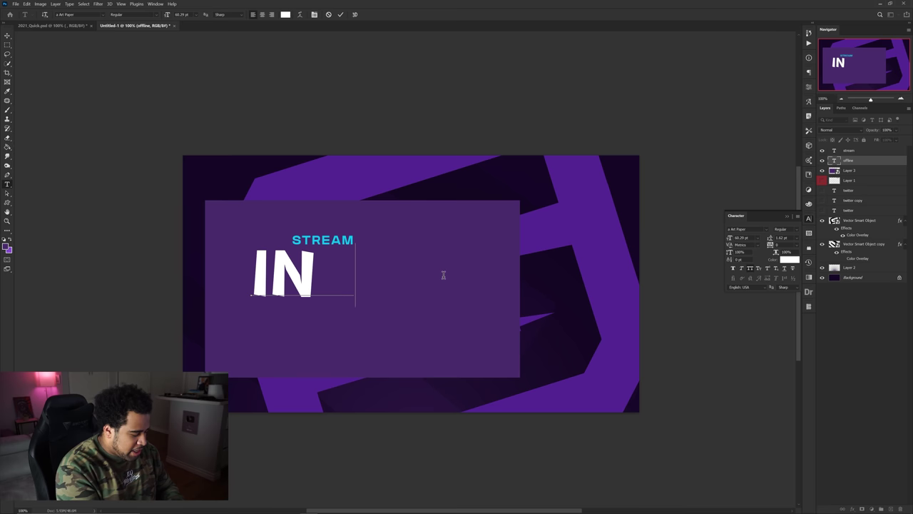
pyautogui.hotkey('ctrl', 'Return')
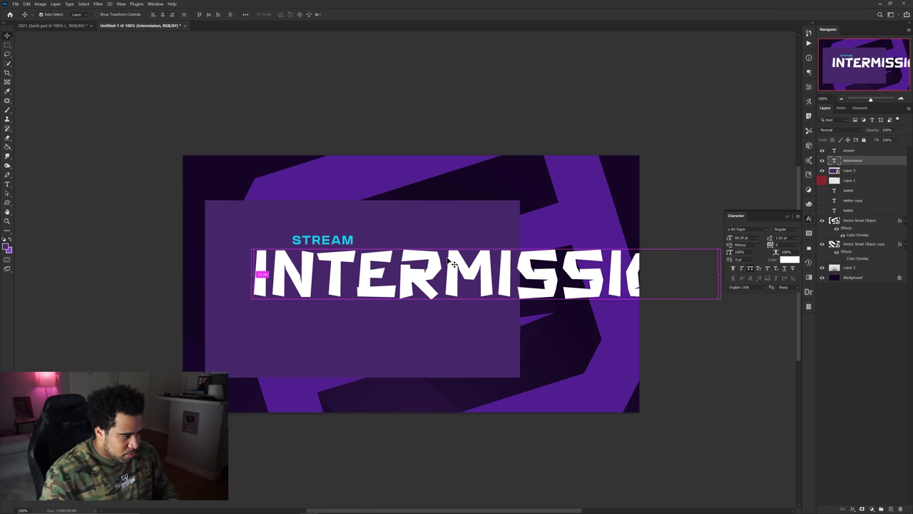
pyautogui.hotkey('ctrl', 't')
pyautogui.moveTo(720, 276); pyautogui.dragTo(287, 196)
pyautogui.press('Return')
# - Scale STREAM down to sit above INTERMISSION and position the heading just above the purple rectangle, lined up with its left edge
pyautogui.moveTo(322, 233); pyautogui.dragTo(234, 181)
pyautogui.hotkey('ctrl', 't')
pyautogui.press('Return')
pyautogui.scroll(3, 218, 180)
pyautogui.keyDown('shift'); pyautogui.click(272, 214); pyautogui.keyUp('shift')
pyautogui.scroll(-4, 275, 213)
pyautogui.scroll(1, 281, 209)
pyautogui.moveTo(289, 208); pyautogui.dragTo(289, 199)
pyautogui.moveTo(286, 235); pyautogui.dragTo(285, 238)
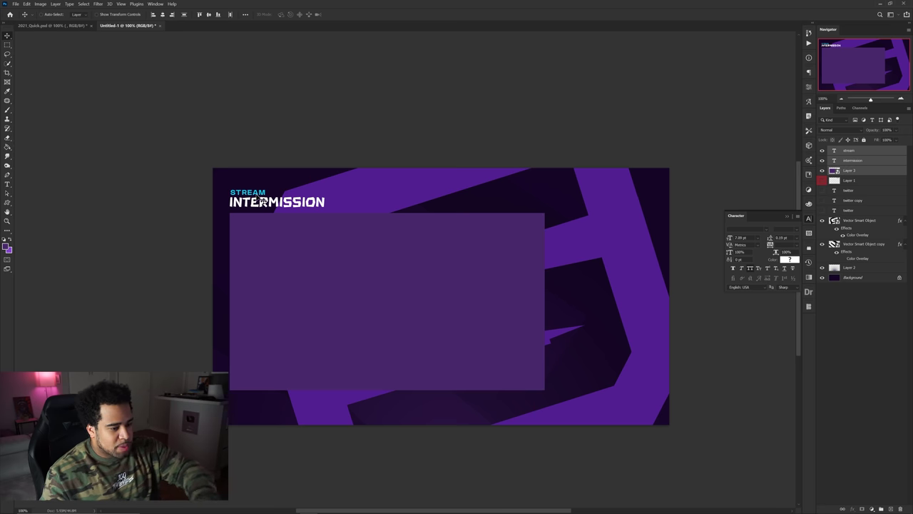
# - Duplicate the purple rectangle to its right side and narrow the copy to about 474 x 745 px, leaving a small gap
pyautogui.keyDown('ctrl'); pyautogui.click(621, 230); pyautogui.keyUp('ctrl')
pyautogui.keyDown('ctrl'); pyautogui.click(434, 257); pyautogui.keyUp('ctrl')
pyautogui.moveTo(355, 262); pyautogui.dragTo(670, 263)
pyautogui.hotkey('ctrl', 't')
pyautogui.moveTo(550, 301); pyautogui.dragTo(584, 304)
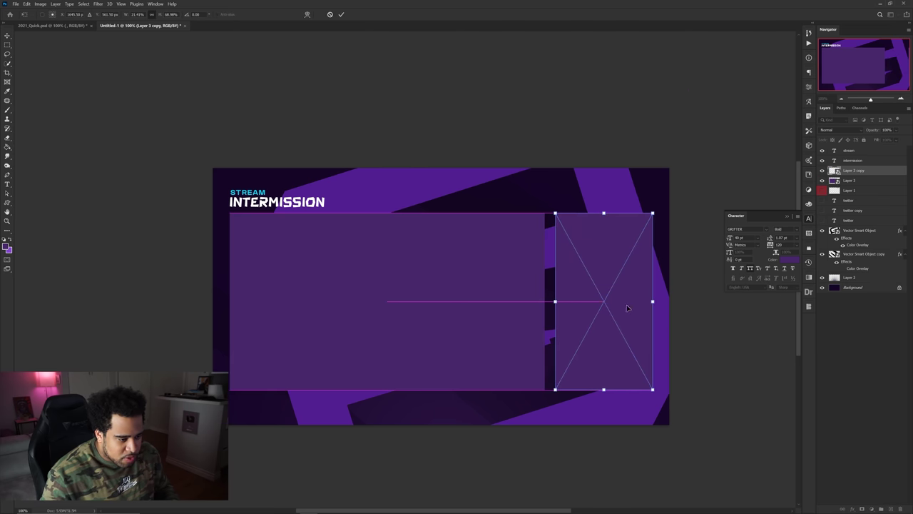
pyautogui.moveTo(652, 302); pyautogui.dragTo(664, 302)
pyautogui.moveTo(555, 302); pyautogui.dragTo(551, 302)
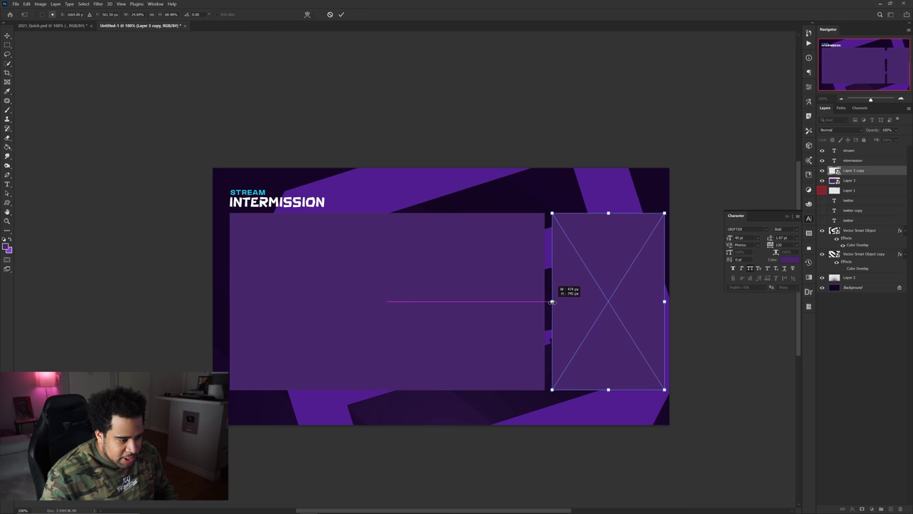
pyautogui.press('Return')
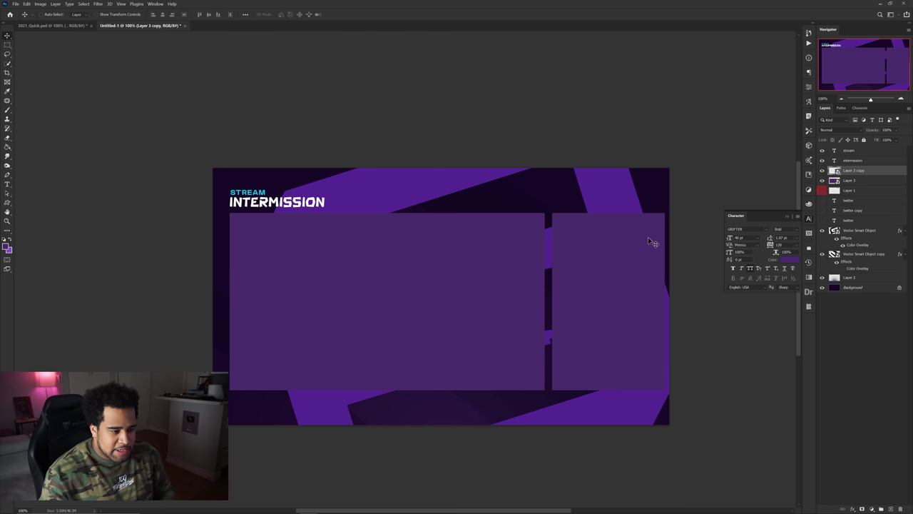
# - Give the narrow right-hand rectangle a Color Overlay in the background's very dark purple
pyautogui.doubleClick(880, 174)
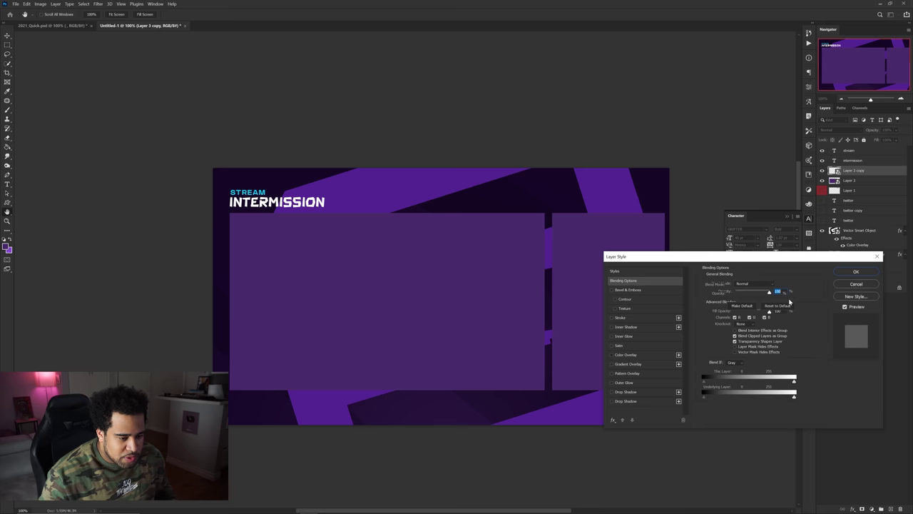
pyautogui.click(626, 354)
pyautogui.click(649, 178)
pyautogui.click(664, 205)
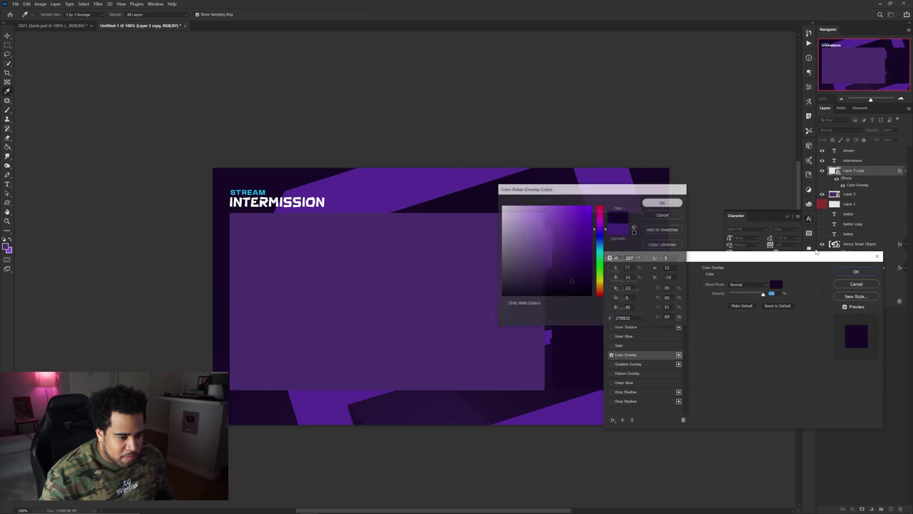
pyautogui.press('Return')
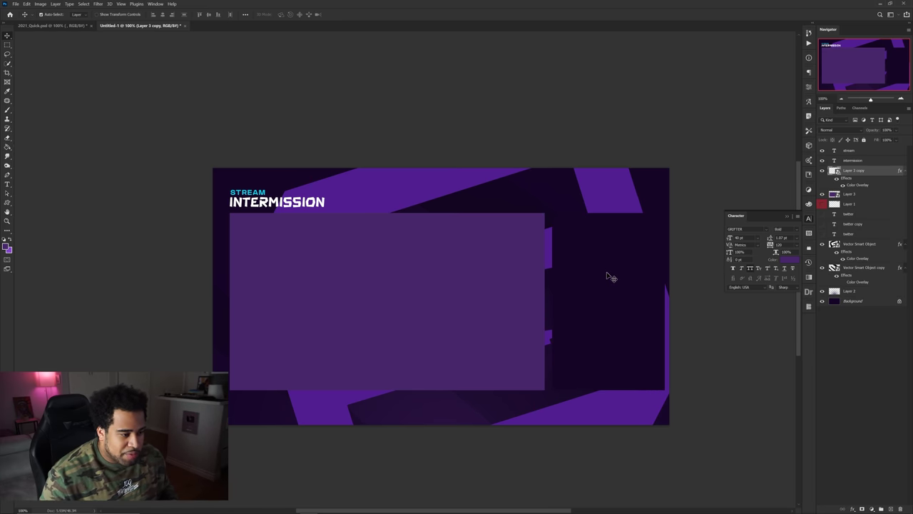
# - Duplicate the INTERMISSION text below the large rectangle and change the copy to "twitter"
pyautogui.press('ctrl')
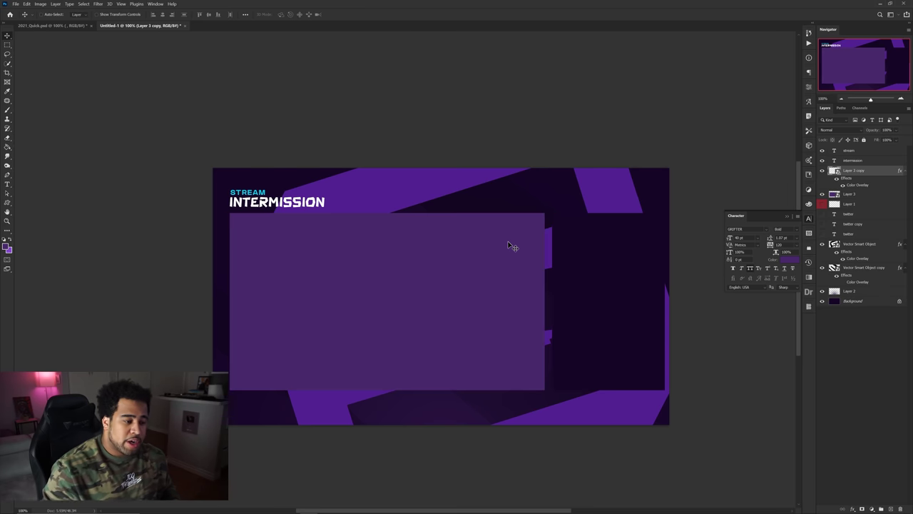
pyautogui.keyDown('ctrl'); pyautogui.click(514, 287); pyautogui.keyUp('ctrl')
pyautogui.moveTo(382, 289)
pyautogui.mouseDown()
pyautogui.moveTo(341, 277)
pyautogui.moveTo(389, 290)
pyautogui.mouseUp()
pyautogui.keyDown('ctrl'); pyautogui.click(264, 214); pyautogui.keyUp('ctrl')
pyautogui.moveTo(310, 203); pyautogui.dragTo(310, 407)
pyautogui.doubleClick(315, 407)
pyautogui.hotkey('ctrl', 'a')
pyautogui.write('twitter')
# - Scale the new TWITTER text down to about 33% and spread three copies of it rightward along the bottom row
pyautogui.hotkey('ctrl', 't')
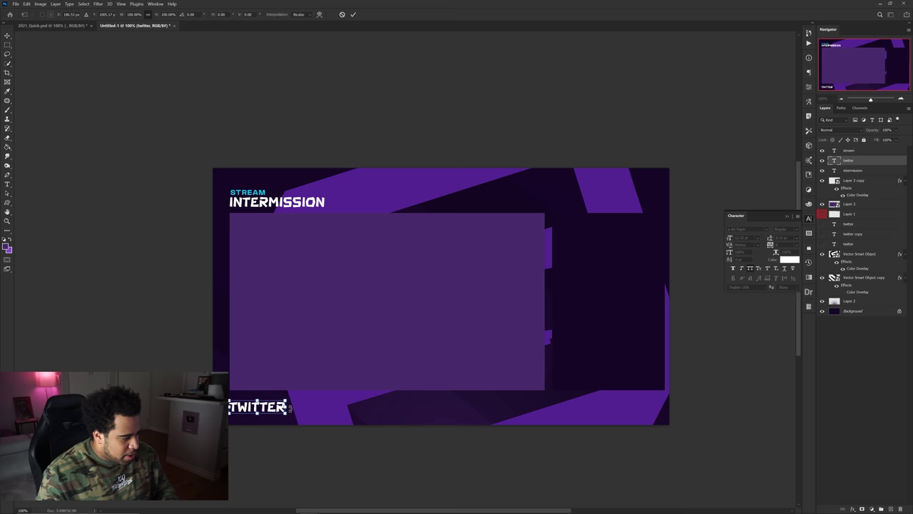
pyautogui.moveTo(291, 407); pyautogui.dragTo(252, 408)
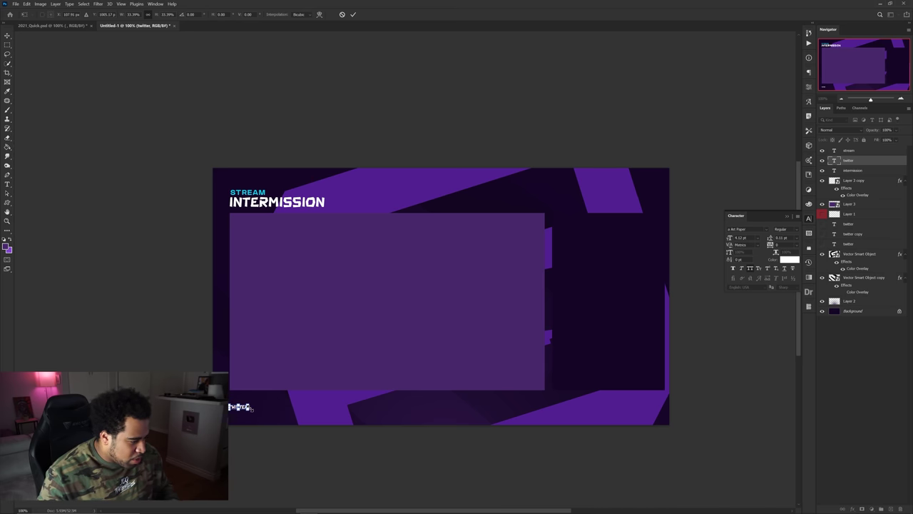
pyautogui.press('Escape')
pyautogui.hotkey('ctrl', 't')
pyautogui.moveTo(286, 407); pyautogui.dragTo(423, 406)
pyautogui.press('Return')
# - Retype the rightmost TWITTER copy in the bottom row as "RFOLLOWE"
pyautogui.press('t')
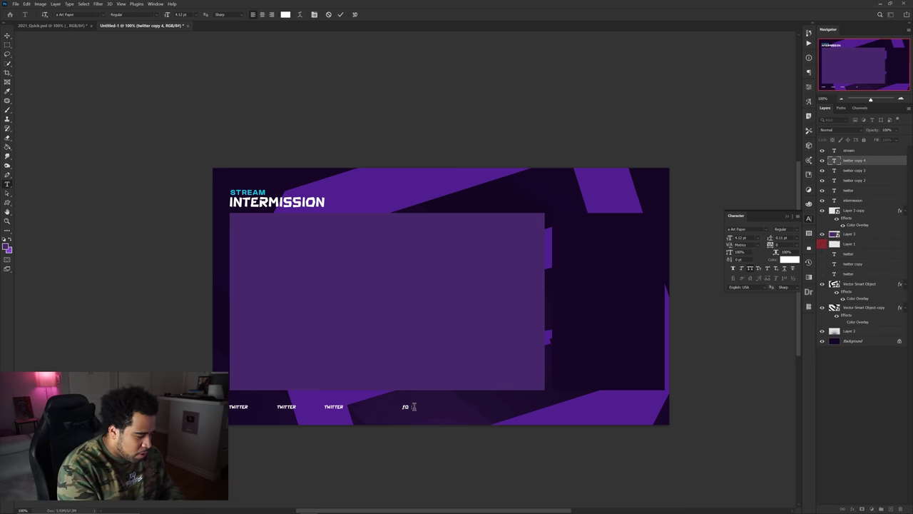
pyautogui.press('Escape')
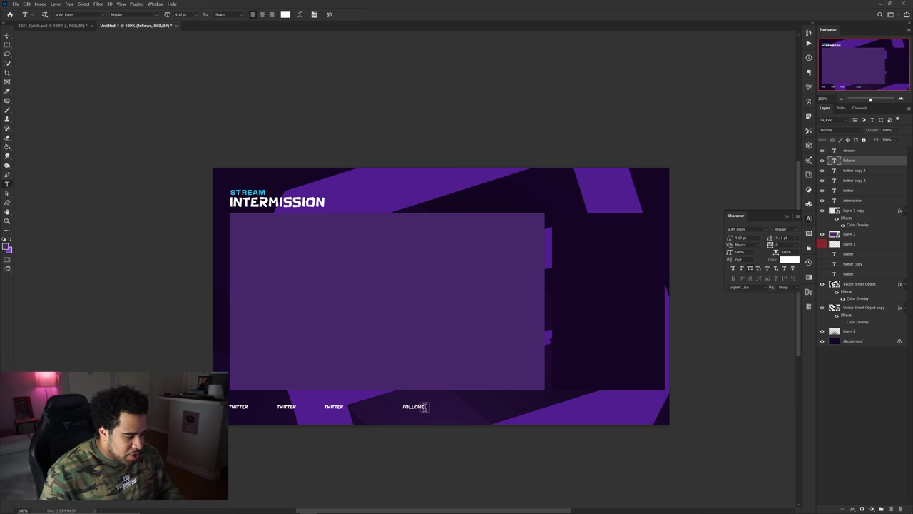
pyautogui.click(455, 409)
pyautogui.write('r')
pyautogui.hotkey('ctrl', 'Return')
pyautogui.press('v')
pyautogui.scroll(3, 423, 400)
pyautogui.moveTo(468, 413); pyautogui.dragTo(433, 363)
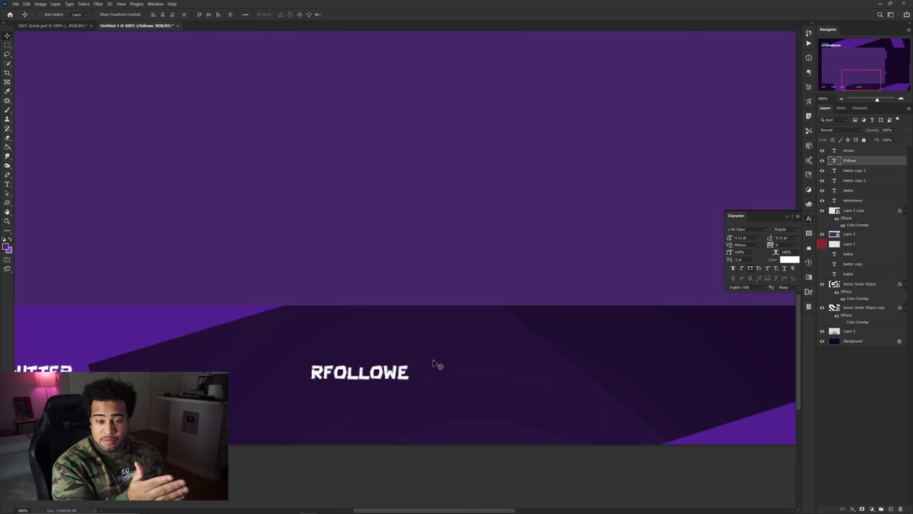
# - Add a new empty layer and select a thin rectangular strip directly right of the RFOLLOWE label
pyautogui.hotkey('ctrl', 'shift', 'n')
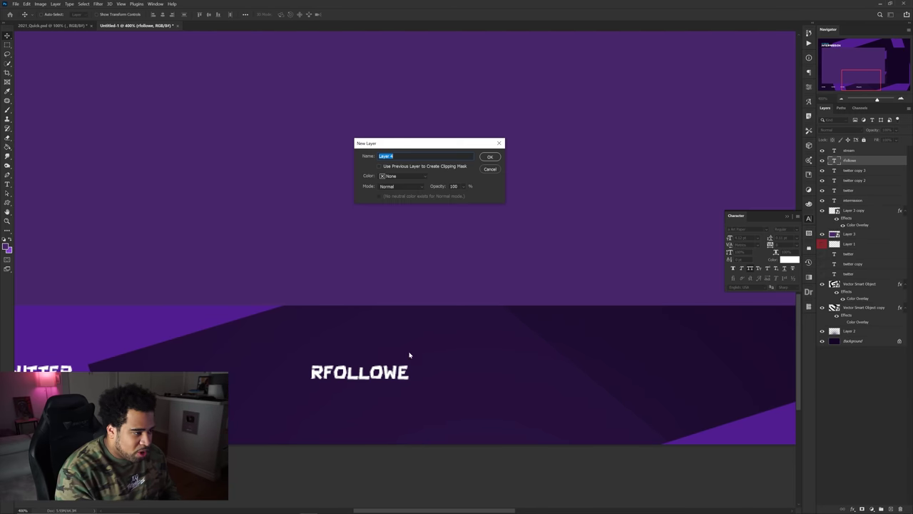
pyautogui.press('Return')
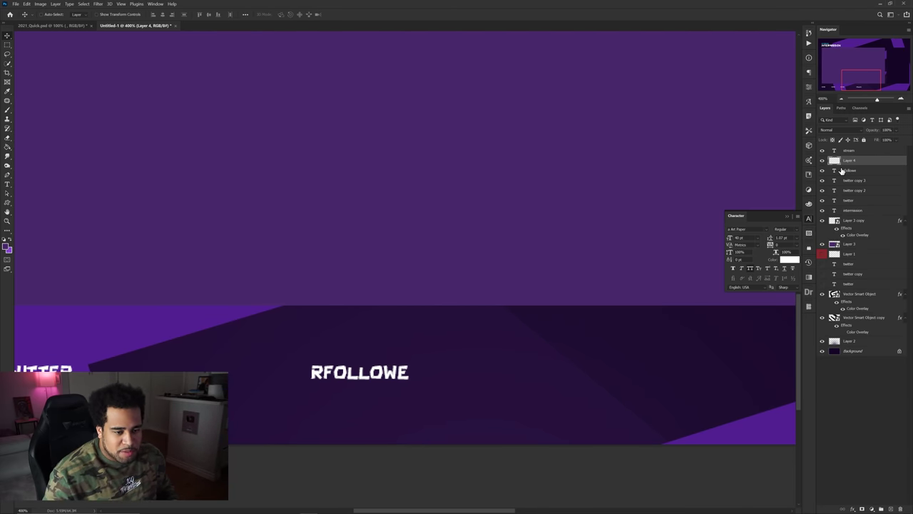
pyautogui.moveTo(7, 44); pyautogui.dragTo(37, 52)
pyautogui.moveTo(458, 389); pyautogui.dragTo(592, 342)
# - Paint the selected strip with a soft brush in sampled dark purple, fading out toward its right end, and deselect it
pyautogui.press('b')
pyautogui.keyDown('alt'); pyautogui.click(636, 282); pyautogui.keyUp('alt')
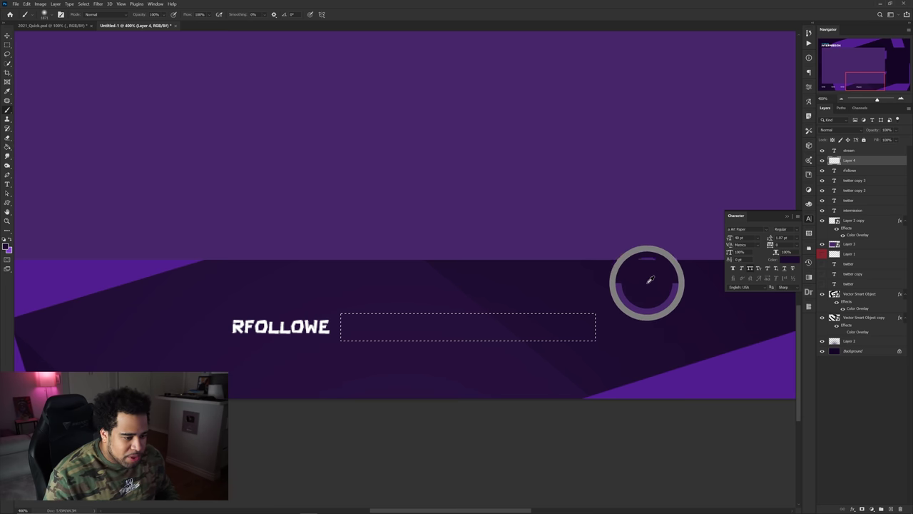
pyautogui.moveTo(450, 294)
pyautogui.mouseDown()
pyautogui.moveTo(368, 299)
pyautogui.moveTo(347, 322)
pyautogui.mouseUp()
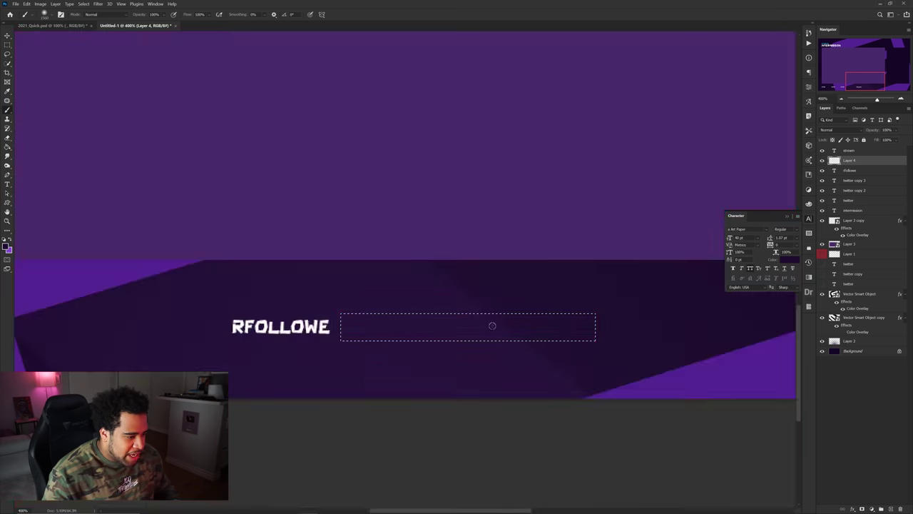
pyautogui.rightClick(453, 274)
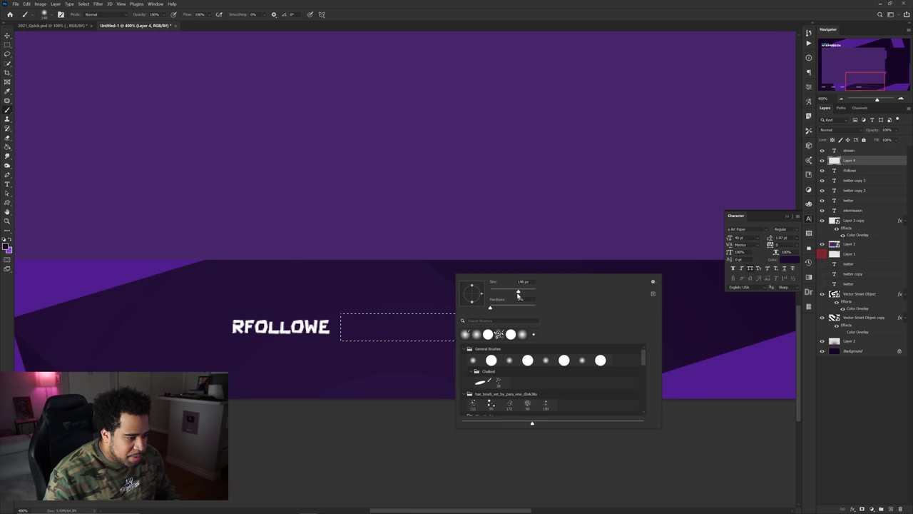
pyautogui.keyDown('alt'); pyautogui.rightClick(391, 303); pyautogui.keyUp('alt')
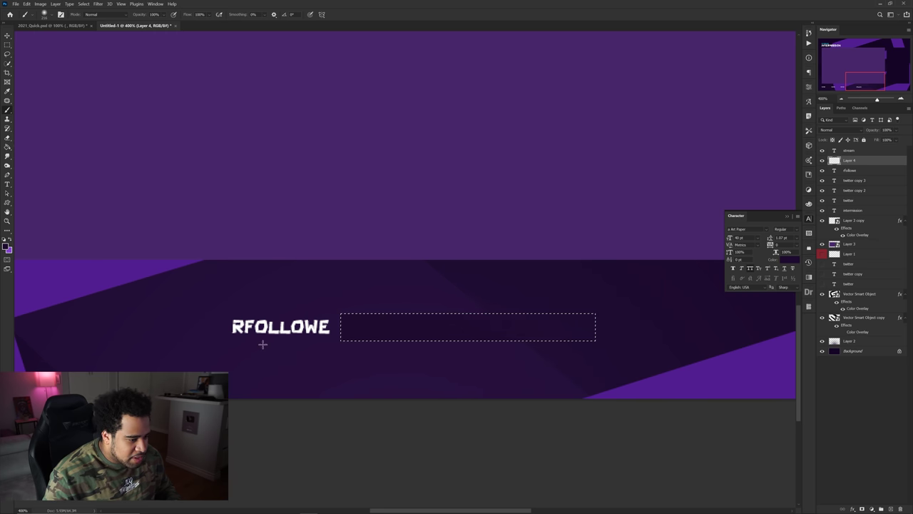
pyautogui.hotkey('ctrl', 'd')
pyautogui.press('v')
pyautogui.moveTo(510, 332); pyautogui.dragTo(281, 317)
pyautogui.keyDown('alt'); pyautogui.moveTo(199, 317); pyautogui.dragTo(509, 324); pyautogui.keyUp('alt')
pyautogui.moveTo(623, 323); pyautogui.dragTo(537, 335)
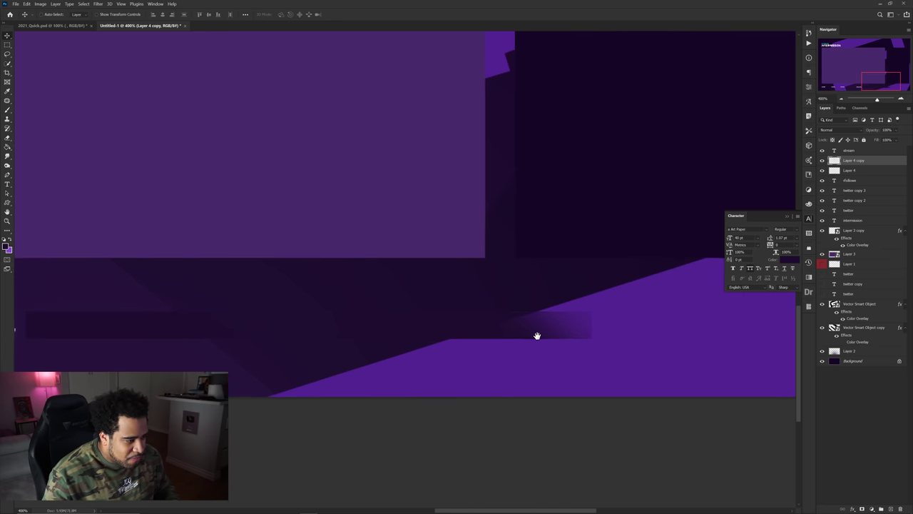
pyautogui.scroll(-2, 537, 336)
pyautogui.hotkey('ctrl', 'z')
# - Duplicate the RFOLLOWE label together with its dark strip farther right along the bottom row
pyautogui.keyDown('ctrl'); pyautogui.keyDown('shift'); pyautogui.click(244, 333); pyautogui.keyUp('shift'); pyautogui.keyUp('ctrl')
pyautogui.keyDown('alt'); pyautogui.moveTo(244, 333); pyautogui.dragTo(556, 394); pyautogui.keyUp('alt')
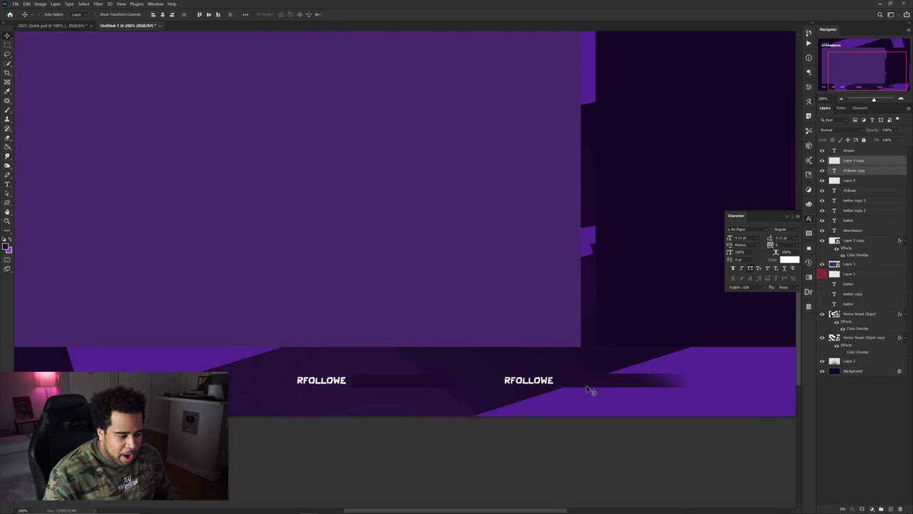
pyautogui.moveTo(437, 380); pyautogui.dragTo(489, 370)
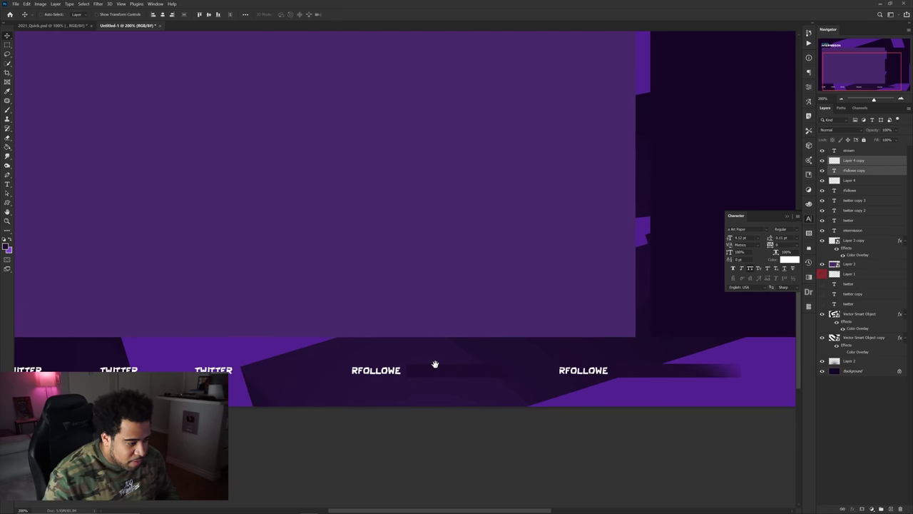
# - Correct the left RFOLLOWE label to FOLLOWER and place a duplicate of it slightly above
pyautogui.doubleClick(376, 368)
pyautogui.write('fo')
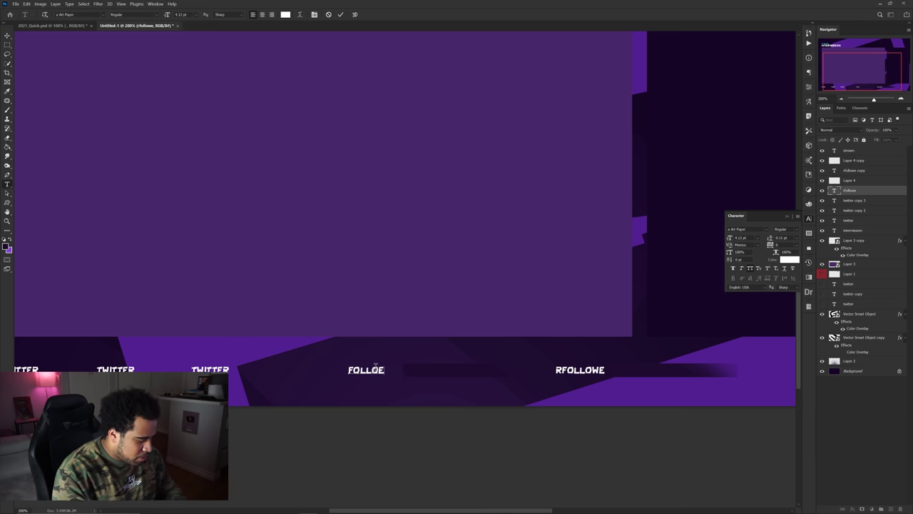
pyautogui.hotkey('ctrl', 'Return')
pyautogui.moveTo(402, 357); pyautogui.dragTo(377, 363)
pyautogui.doubleClick(372, 362)
pyautogui.write('re')
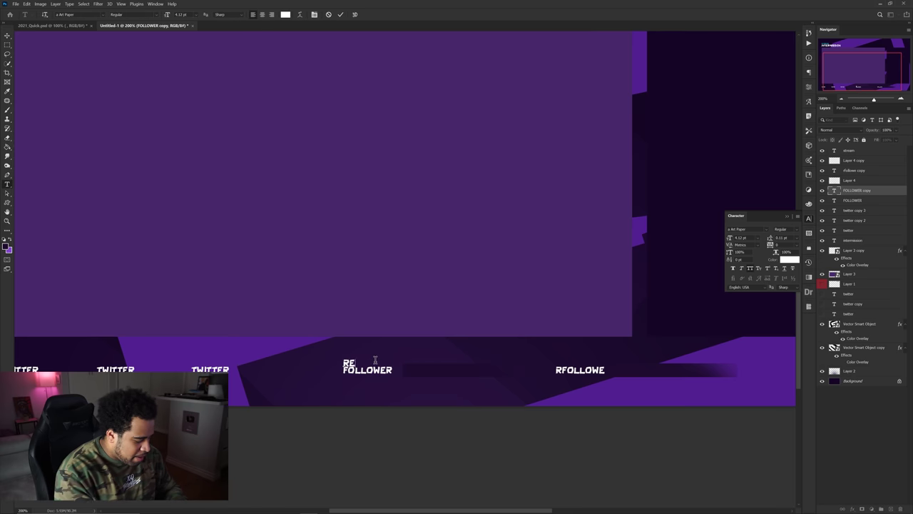
pyautogui.write('cent')
pyautogui.doubleClick(376, 361)
pyautogui.click(767, 229)
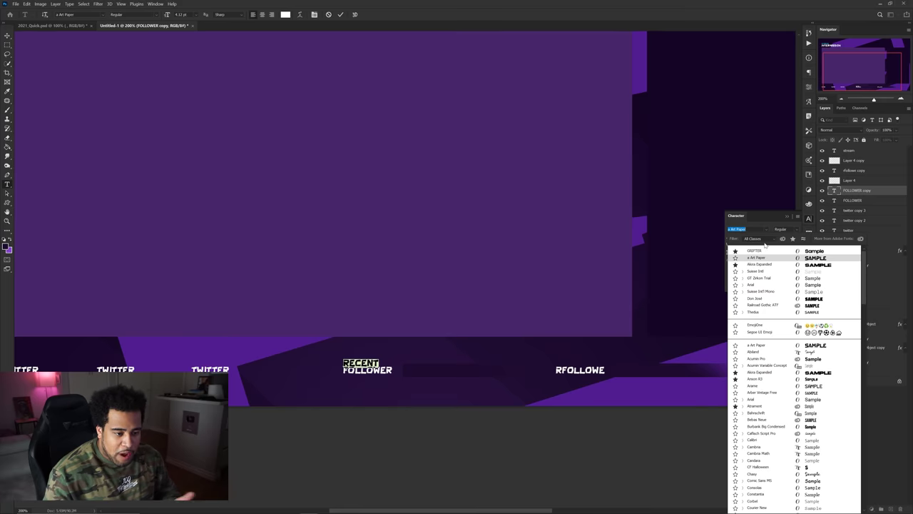
pyautogui.click(757, 251)
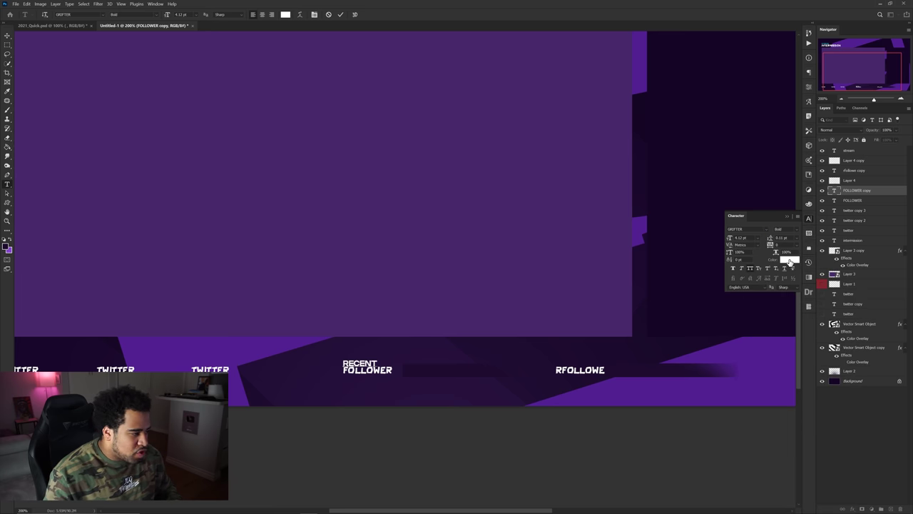
pyautogui.click(788, 260)
pyautogui.click(604, 245)
pyautogui.click(568, 212)
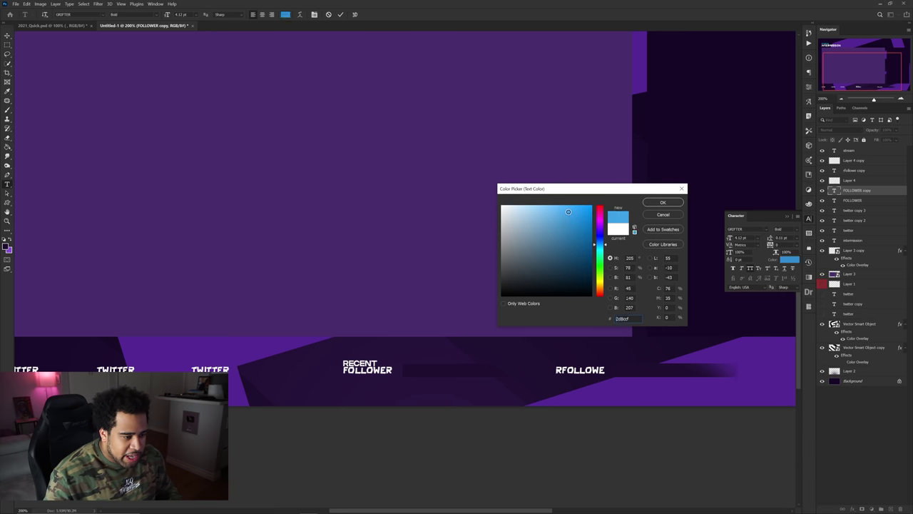
pyautogui.click(663, 204)
pyautogui.press('Escape')
pyautogui.press('v')
pyautogui.hotkey('ctrl', 't')
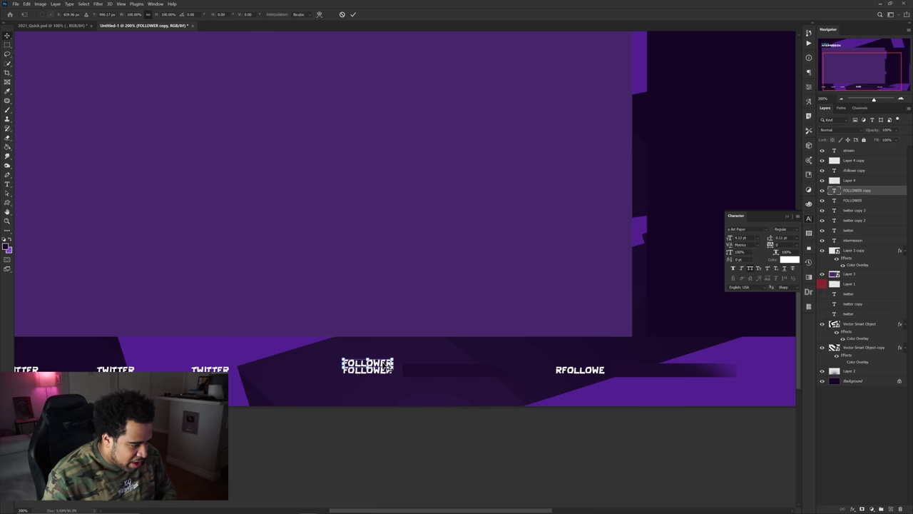
# - Change the upper FOLLOWER copy to RECENT and colour it light blue
pyautogui.doubleClick(383, 362)
pyautogui.write('RECENT')
pyautogui.hotkey('ctrl', 'Return')
pyautogui.click(787, 260)
pyautogui.click(573, 212)
pyautogui.moveTo(597, 211); pyautogui.dragTo(598, 249)
pyautogui.click(662, 203)
# - Scale RECENT down above FOLLOWER's left end and shift both labels left together with their dark strip
pyautogui.hotkey('ctrl', 't')
pyautogui.moveTo(379, 364); pyautogui.dragTo(343, 370)
pyautogui.press('Return')
pyautogui.keyDown('shift'); pyautogui.click(370, 371); pyautogui.keyUp('shift')
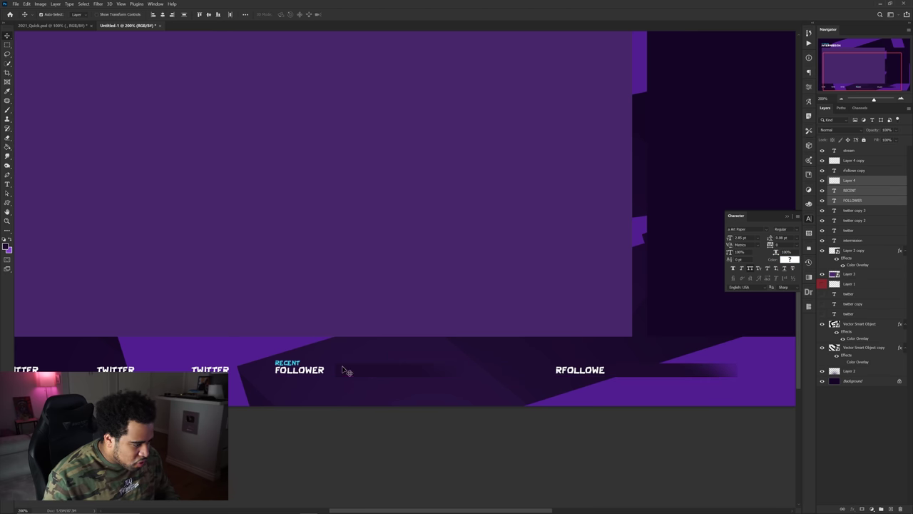
# - Delete the three small TWITTER labels from the bottom row
pyautogui.scroll(-1, 343, 367)
pyautogui.press('ctrl')
pyautogui.click(264, 402)
pyautogui.click(277, 369)
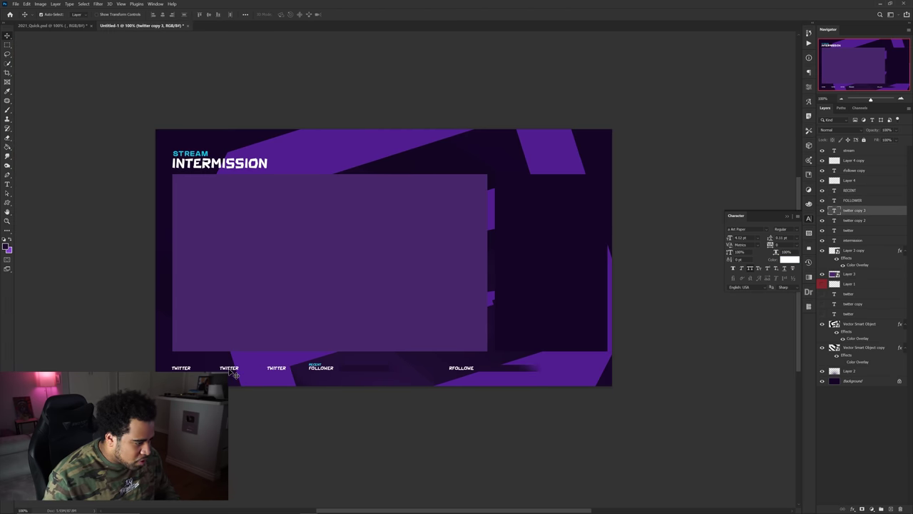
pyautogui.keyDown('shift'); pyautogui.click(231, 368); pyautogui.keyUp('shift')
pyautogui.keyDown('shift'); pyautogui.click(187, 369); pyautogui.keyUp('shift')
pyautogui.press('Delete')
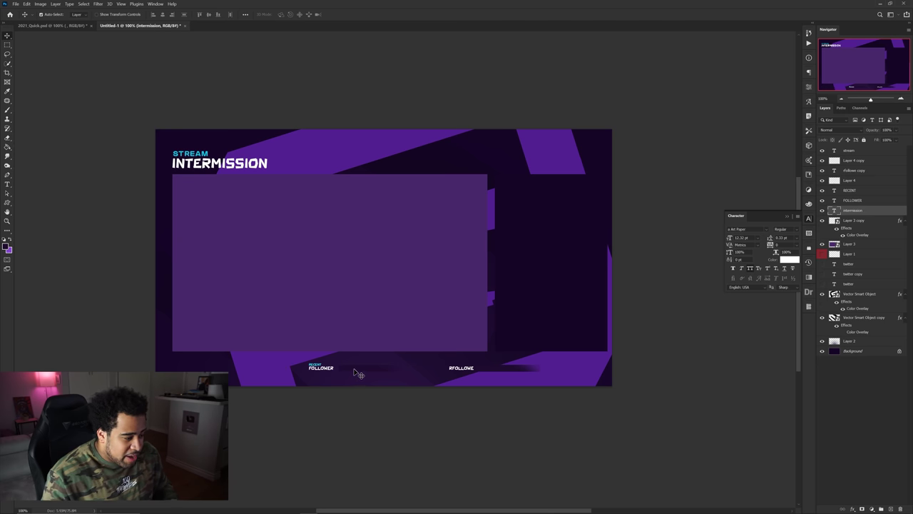
# - Move the RECENT FOLLOWER label with its dark strip left to align with the left edge of the video panel
pyautogui.click(358, 374)
pyautogui.keyDown('shift'); pyautogui.click(318, 369); pyautogui.keyUp('shift')
pyautogui.moveTo(318, 369); pyautogui.dragTo(181, 371)
# - Delete the remaining RFOLLOWE label and its dark strip from the bottom row
pyautogui.keyDown('ctrl'); pyautogui.click(506, 370); pyautogui.keyUp('ctrl')
pyautogui.keyDown('ctrl'); pyautogui.keyDown('shift'); pyautogui.click(470, 369); pyautogui.keyUp('shift'); pyautogui.keyUp('ctrl')
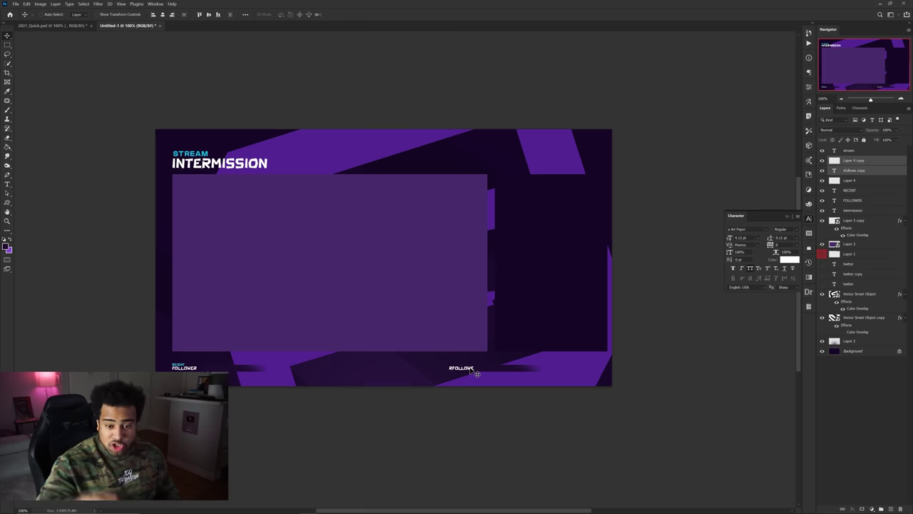
pyautogui.press('Delete')
# - Duplicate the RECENT FOLLOWER label together with its dark strip and place the copy to the right of the original
pyautogui.scroll(2, 173, 382)
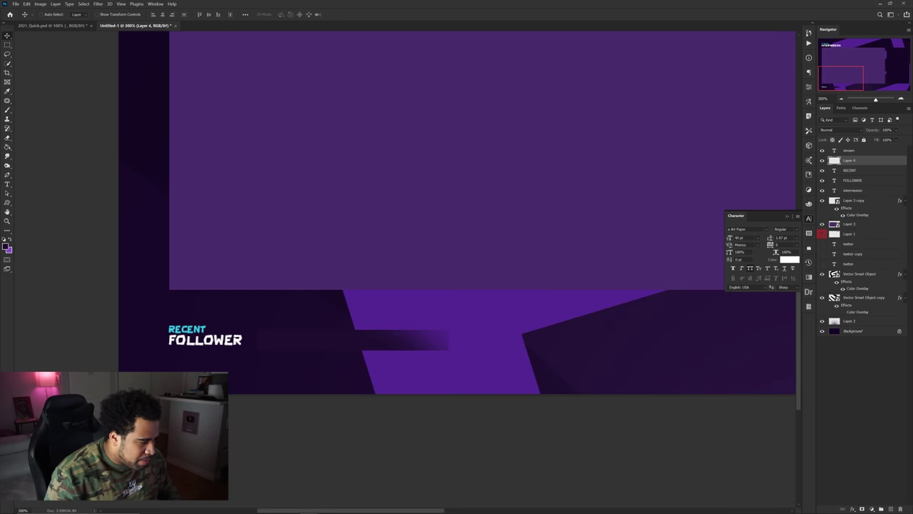
pyautogui.keyDown('ctrl'); pyautogui.keyDown('shift'); pyautogui.click(224, 344); pyautogui.keyUp('shift'); pyautogui.keyUp('ctrl')
pyautogui.keyDown('ctrl'); pyautogui.keyDown('shift'); pyautogui.click(190, 329); pyautogui.keyUp('shift'); pyautogui.keyUp('ctrl')
pyautogui.moveTo(154, 330); pyautogui.dragTo(473, 323)
pyautogui.scroll(-2, 496, 346)
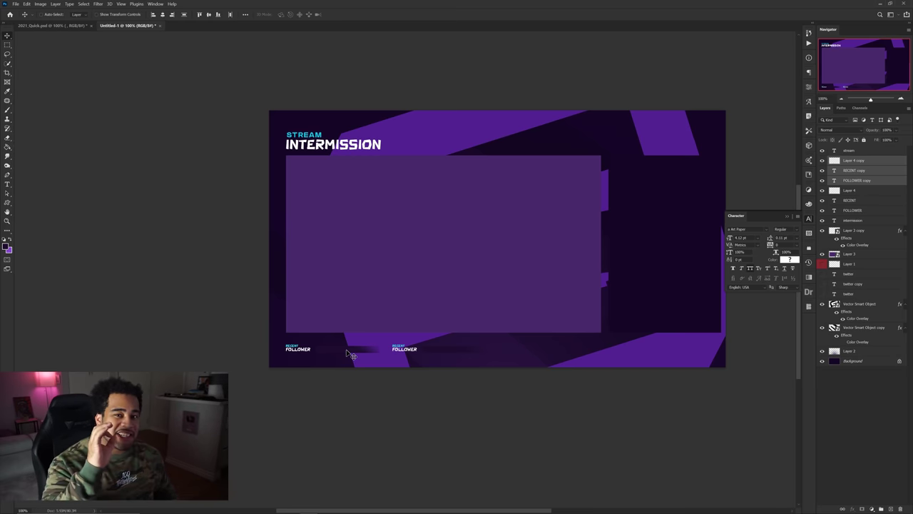
# - Move the video panel's Layer 3 to the top of the stack and convert the Background into a normal layer
pyautogui.moveTo(453, 192)
pyautogui.mouseDown()
pyautogui.moveTo(459, 231)
pyautogui.moveTo(453, 192)
pyautogui.mouseUp()
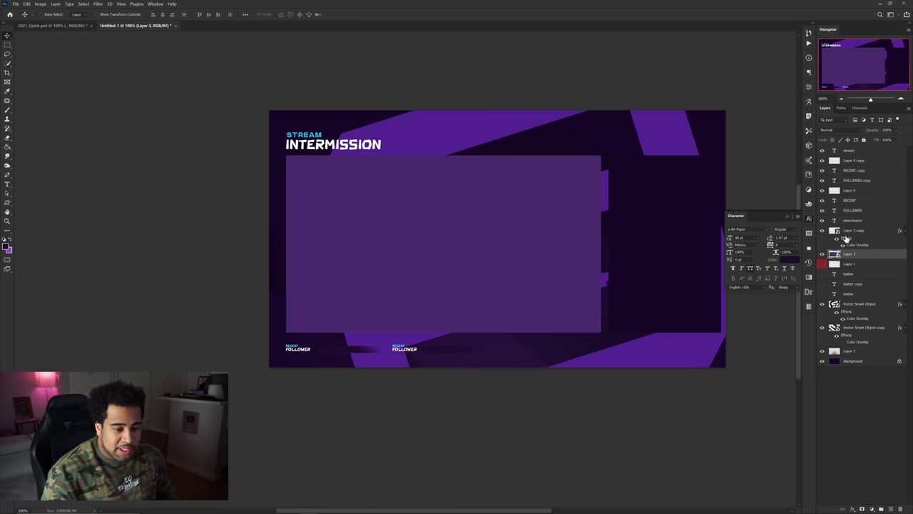
pyautogui.moveTo(861, 251); pyautogui.dragTo(831, 154)
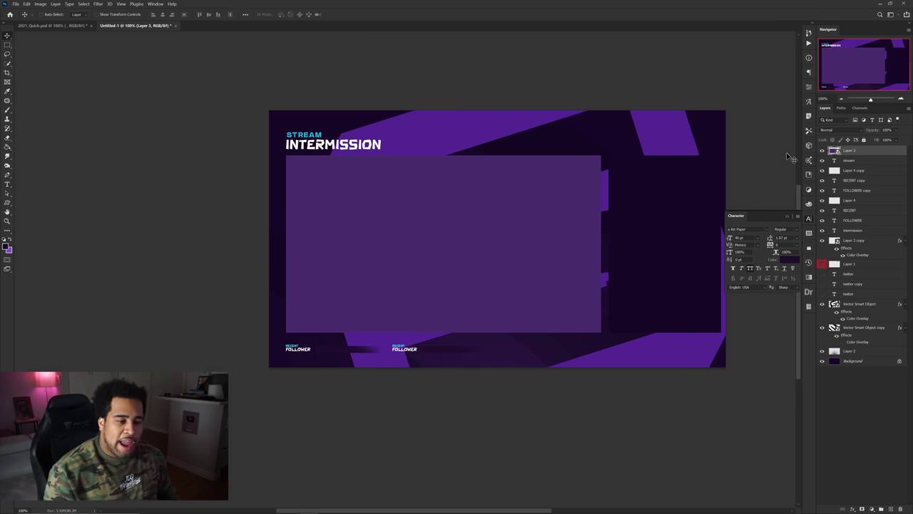
pyautogui.click(846, 160)
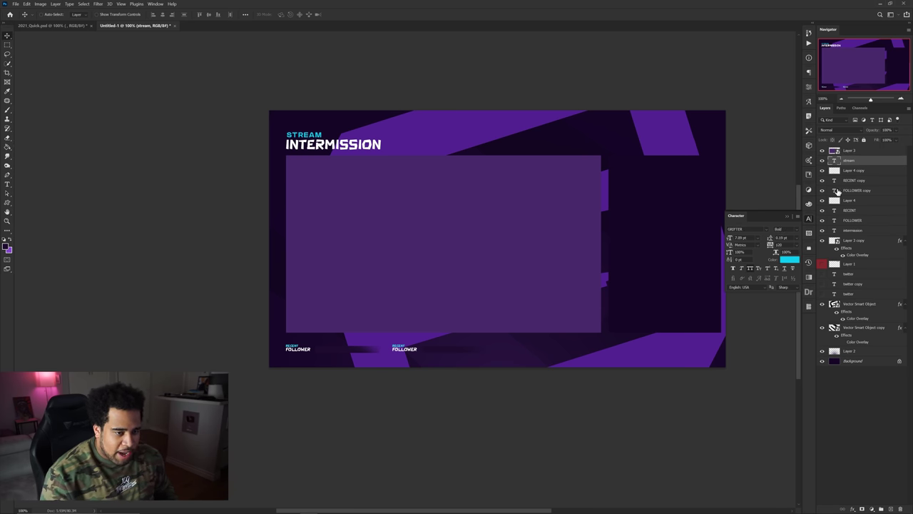
pyautogui.keyDown('shift'); pyautogui.click(864, 361); pyautogui.keyUp('shift')
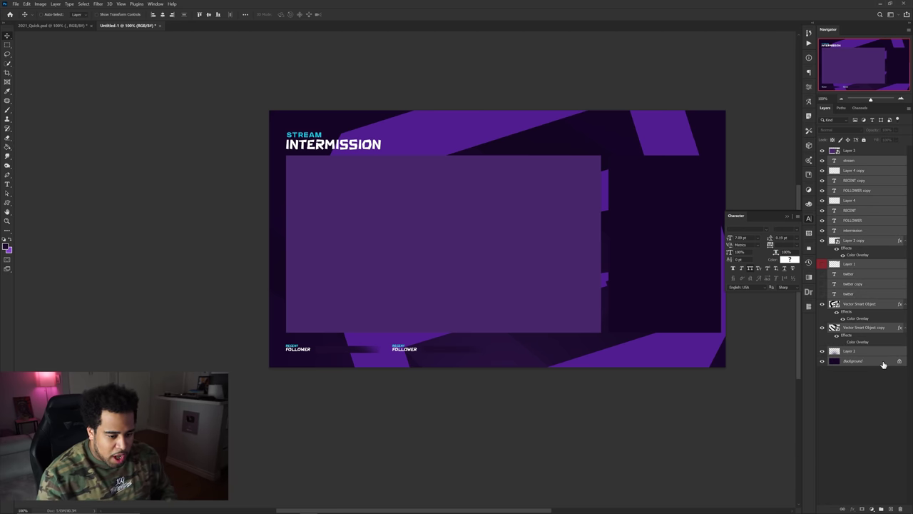
pyautogui.doubleClick(884, 364)
pyautogui.press('Return')
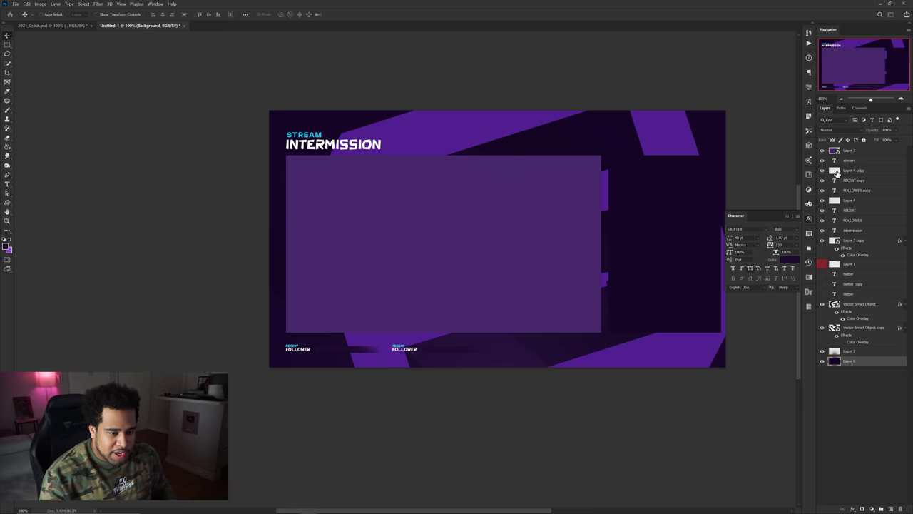
# - Group all layers below the video panel layer, then duplicate the group and merge the copy into a single layer
pyautogui.click(854, 164)
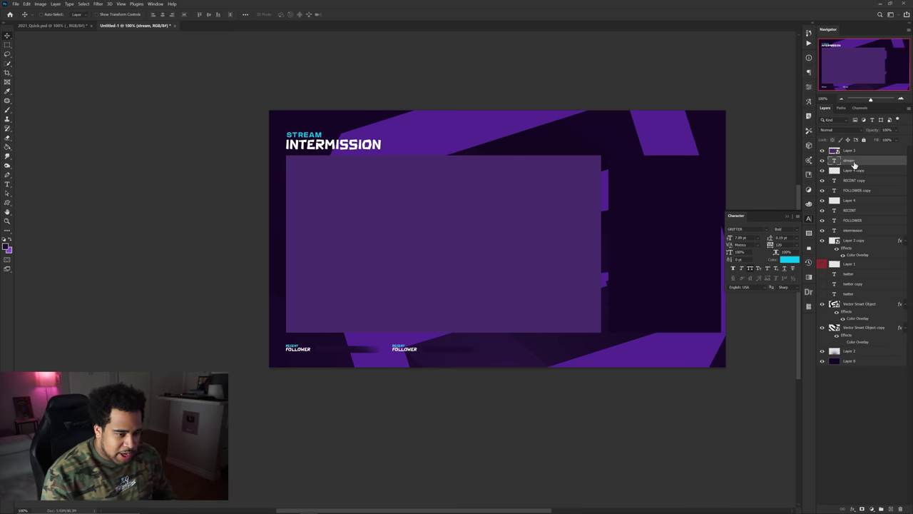
pyautogui.keyDown('shift'); pyautogui.click(863, 364); pyautogui.keyUp('shift')
pyautogui.hotkey('ctrl', 'g')
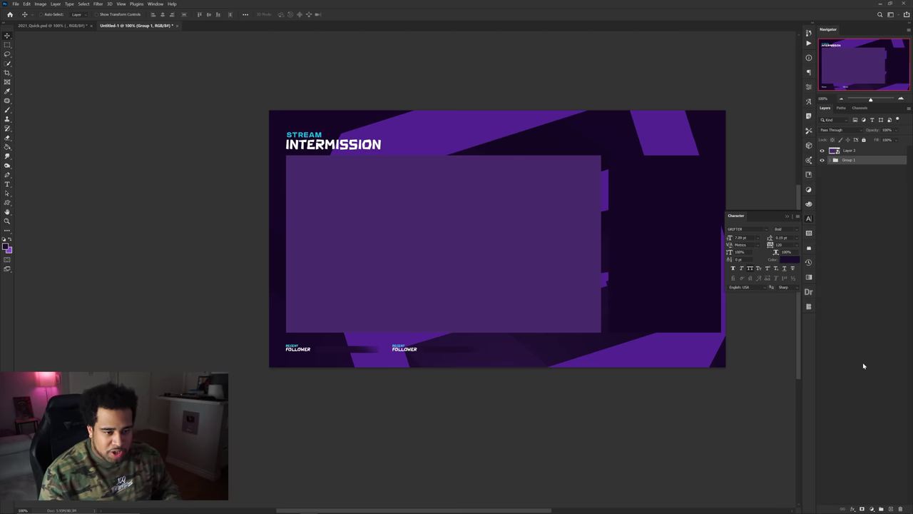
pyautogui.hotkey('ctrl', 'j')
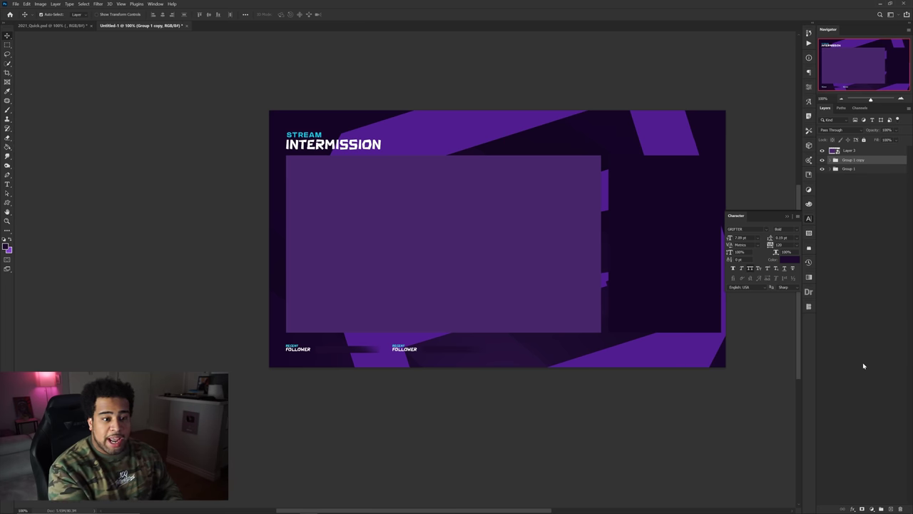
pyautogui.hotkey('ctrl', 'e')
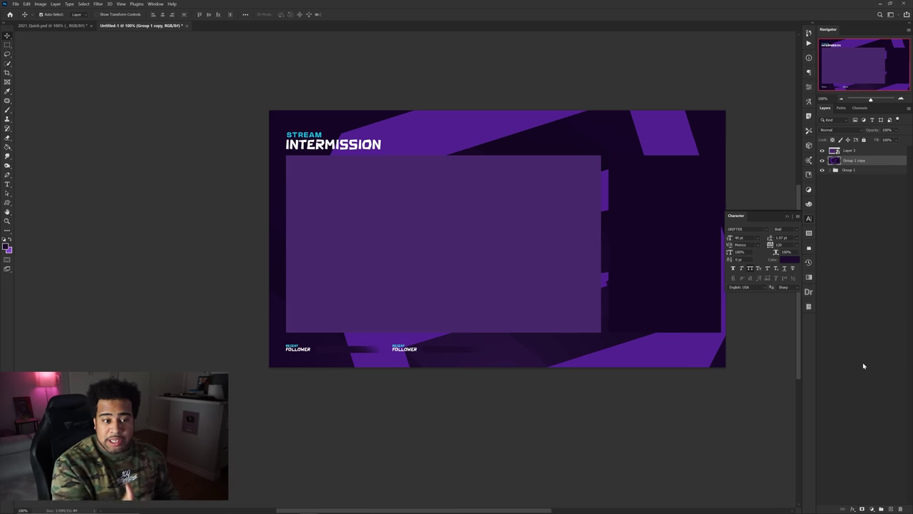
# - Cut the video panel's shape out of the merged Group 1 copy, with Layer 3 and Group 1 hidden, and deselect
pyautogui.keyDown('ctrl'); pyautogui.click(835, 152); pyautogui.keyUp('ctrl')
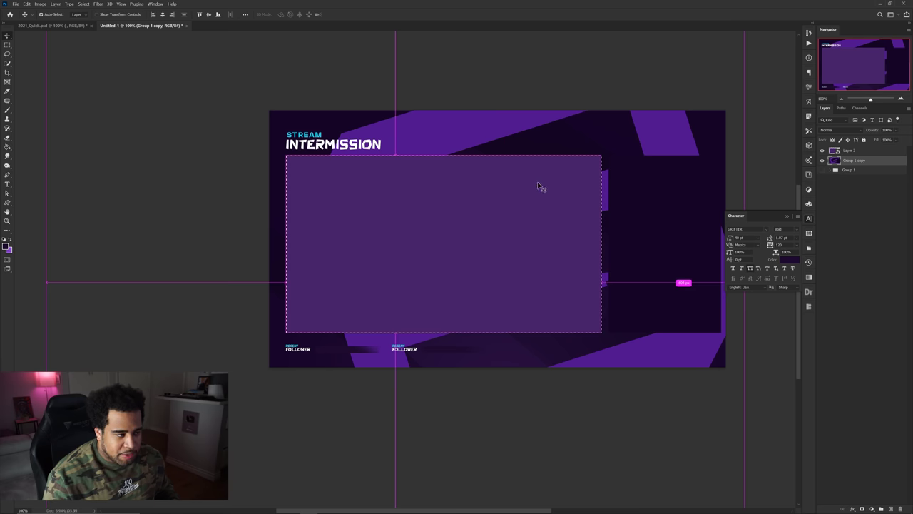
pyautogui.moveTo(538, 186); pyautogui.dragTo(538, 186)
pyautogui.click(822, 151)
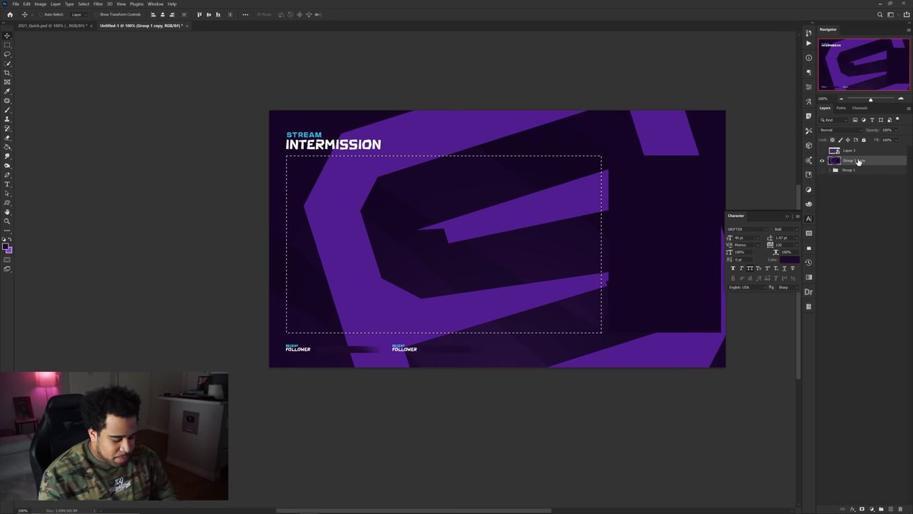
pyautogui.press('Delete')
pyautogui.hotkey('ctrl', 'd')
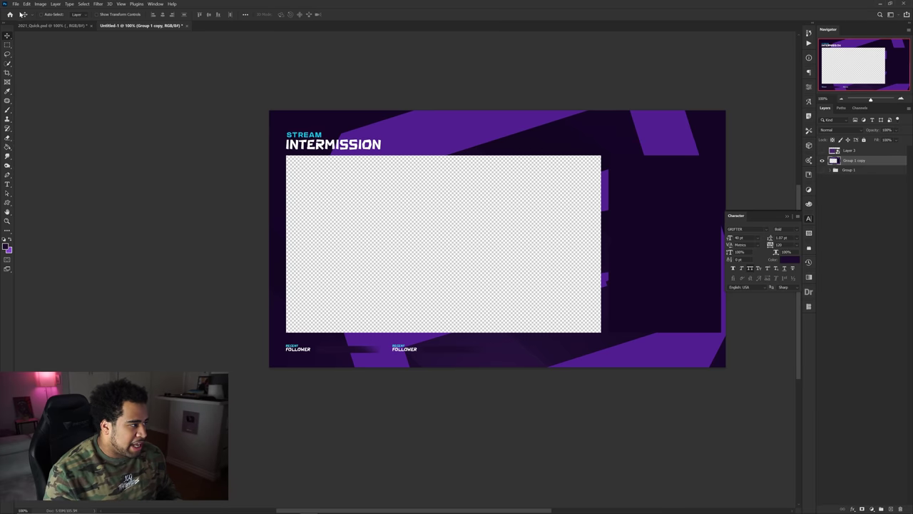
# - Set up a Save for Web export as PNG-24 with transparency and close it without saving
pyautogui.click(15, 4)
pyautogui.moveTo(35, 105)
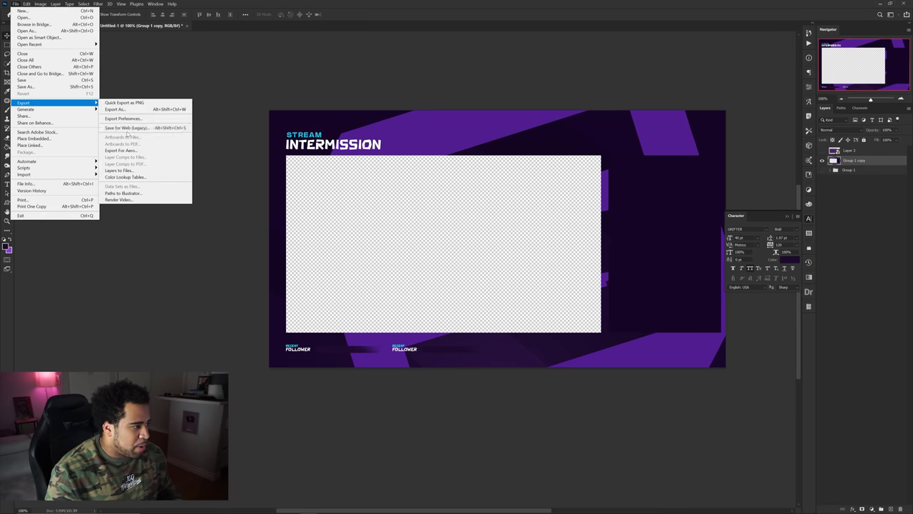
pyautogui.click(125, 128)
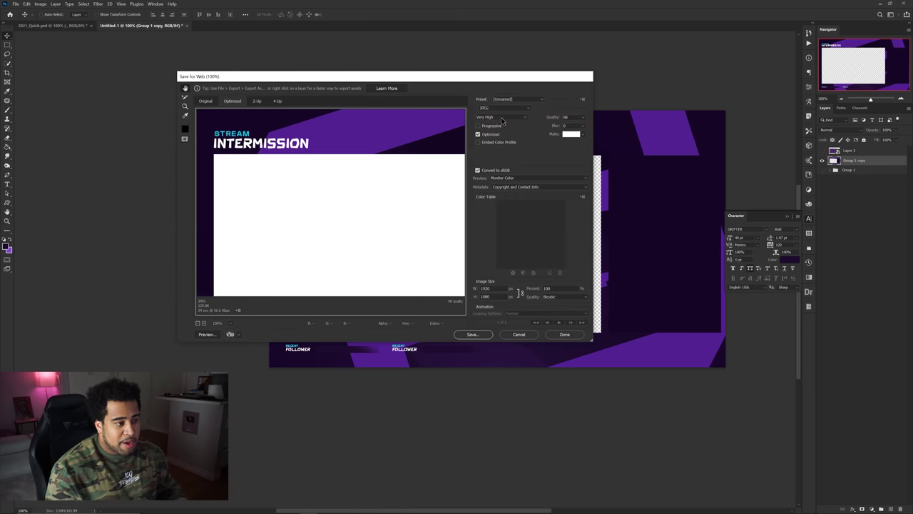
pyautogui.click(496, 107)
pyautogui.click(494, 130)
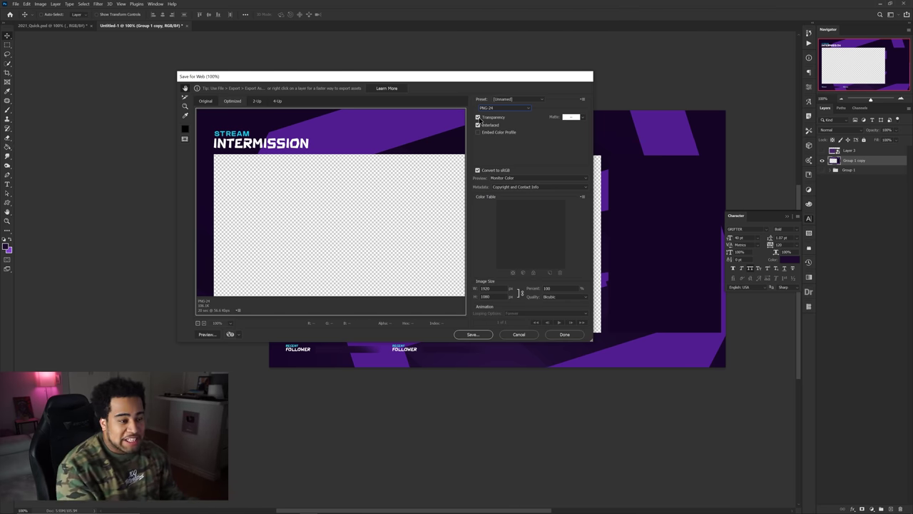
pyautogui.press('Escape')
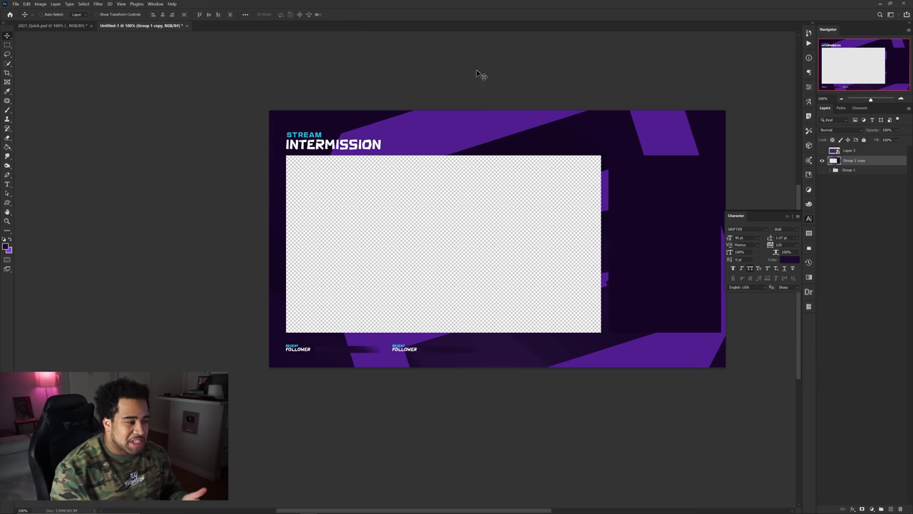
pyautogui.click(15, 3)
pyautogui.click(23, 12)
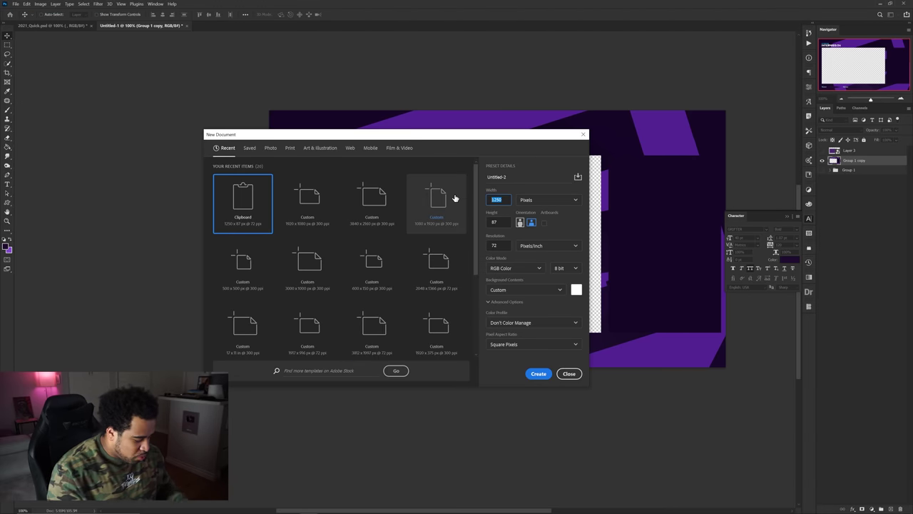
pyautogui.press('Escape')
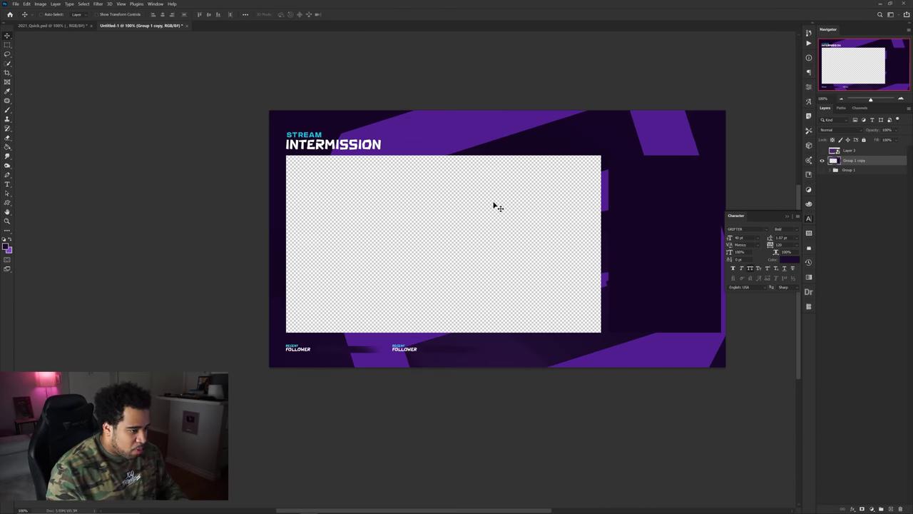
# - Create a new blank document with a wide, short canvas for a banner
pyautogui.click(13, 4)
pyautogui.click(22, 11)
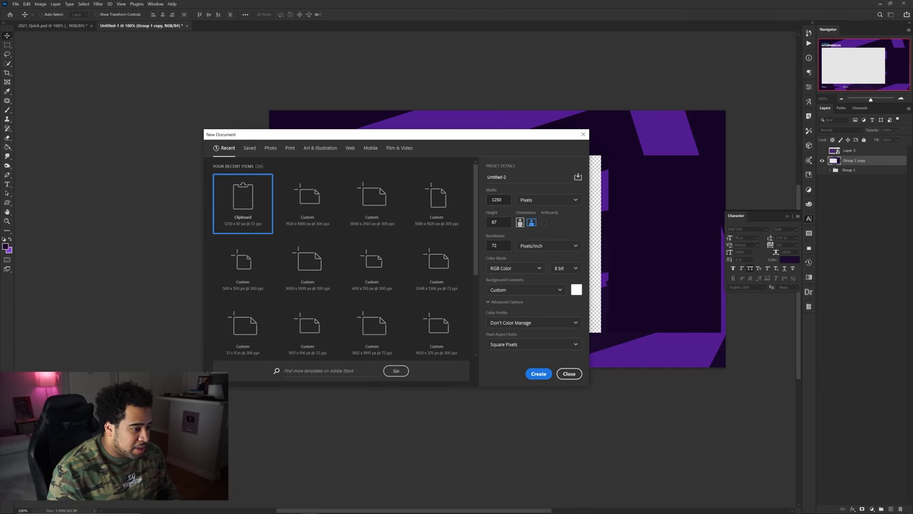
pyautogui.press('Tab')
pyautogui.press('Tab')
pyautogui.write('5')
pyautogui.press('Tab')
pyautogui.press('Return')
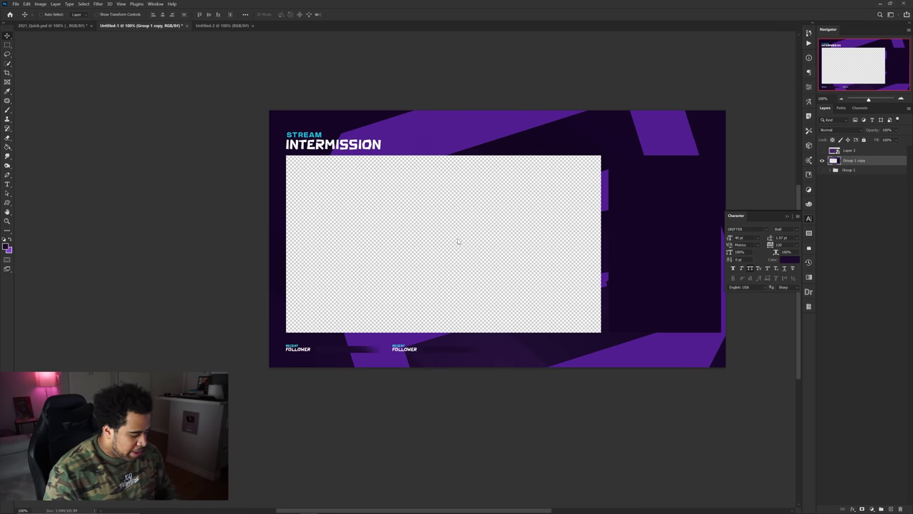
# - Crop the blank banner canvas to make it slightly shorter at its full width
pyautogui.hotkey('ctrl', '+')
pyautogui.hotkey('ctrl', '+')
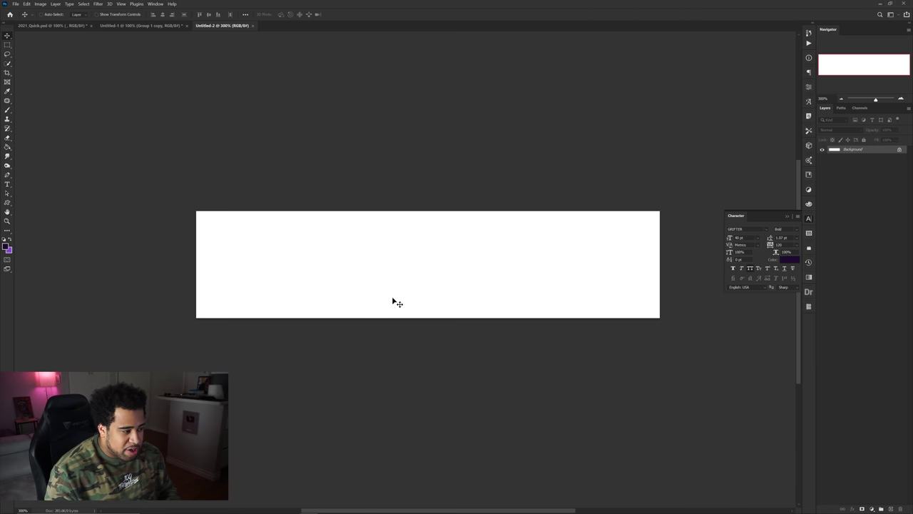
pyautogui.press('c')
pyautogui.moveTo(428, 319)
pyautogui.mouseDown()
pyautogui.moveTo(430, 289)
pyautogui.moveTo(432, 358)
pyautogui.moveTo(431, 310)
pyautogui.mouseUp()
pyautogui.press('Return')
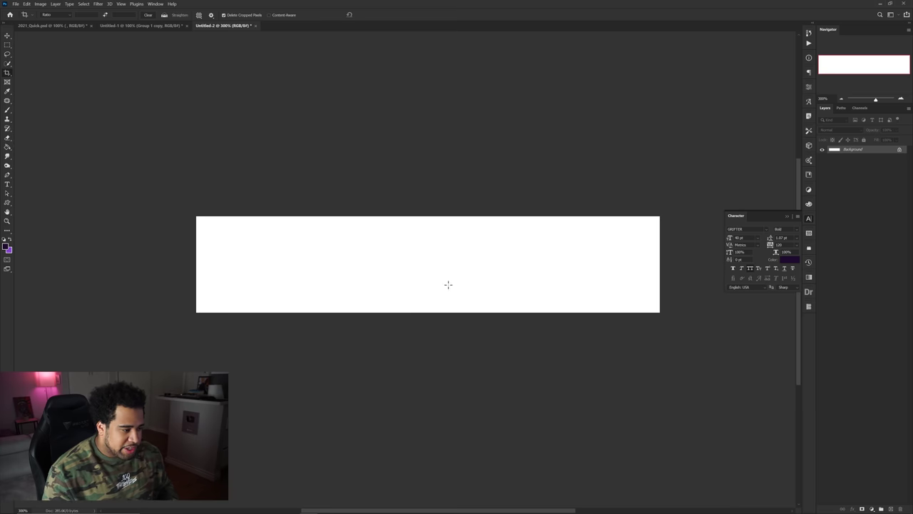
# - In the intermission document, hide the merged Group 1 copy, then show and expand the original Group 1
pyautogui.click(143, 25)
pyautogui.press('v')
pyautogui.moveTo(514, 144); pyautogui.dragTo(507, 217)
pyautogui.hotkey('ctrl', 'z')
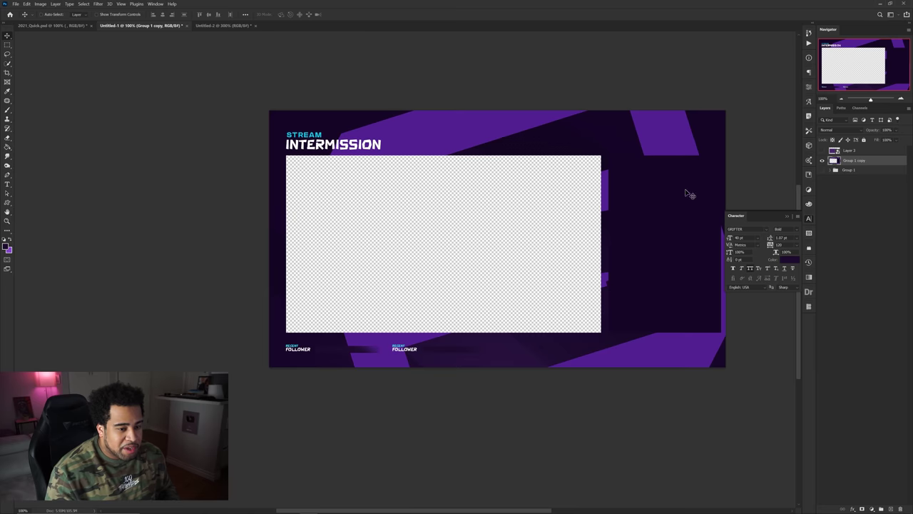
pyautogui.click(822, 161)
pyautogui.click(822, 170)
pyautogui.click(829, 170)
# - Copy both vector shape layers, Layer 2 and Layer 0 into the banner document, positioning the purple shape at the banner's left end
pyautogui.click(853, 380)
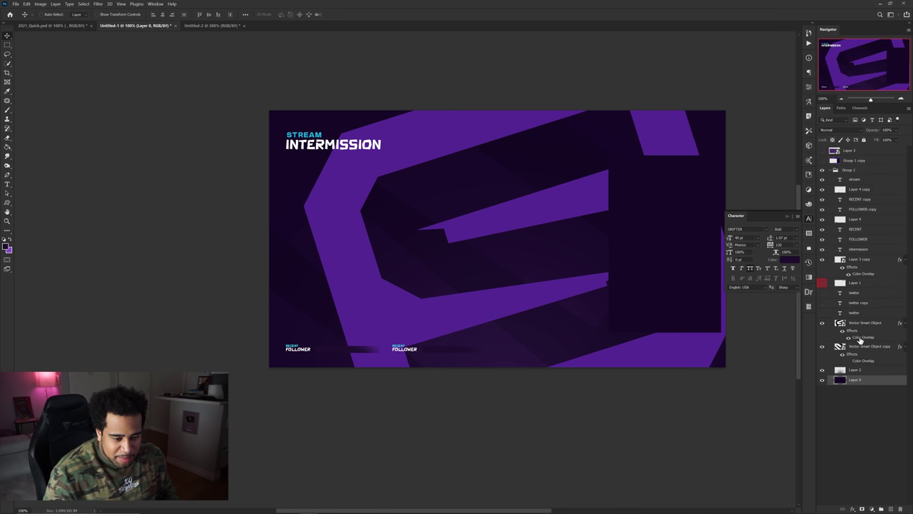
pyautogui.keyDown('shift'); pyautogui.click(860, 347); pyautogui.keyUp('shift')
pyautogui.click(215, 15)
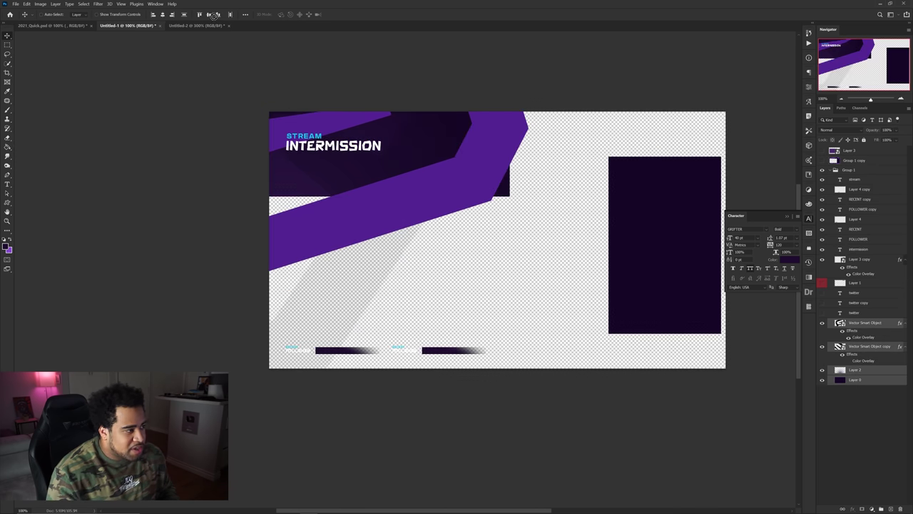
pyautogui.moveTo(211, 25); pyautogui.dragTo(450, 265)
pyautogui.moveTo(456, 267); pyautogui.dragTo(426, 247)
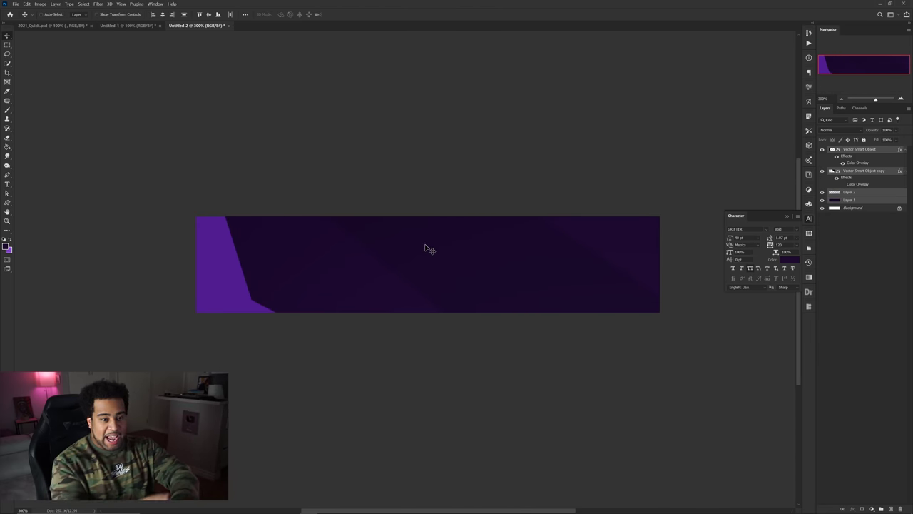
# - Add the text TWITTER to the banner in white (ffffff) using the a Art Paper font
pyautogui.press('t')
pyautogui.click(433, 268)
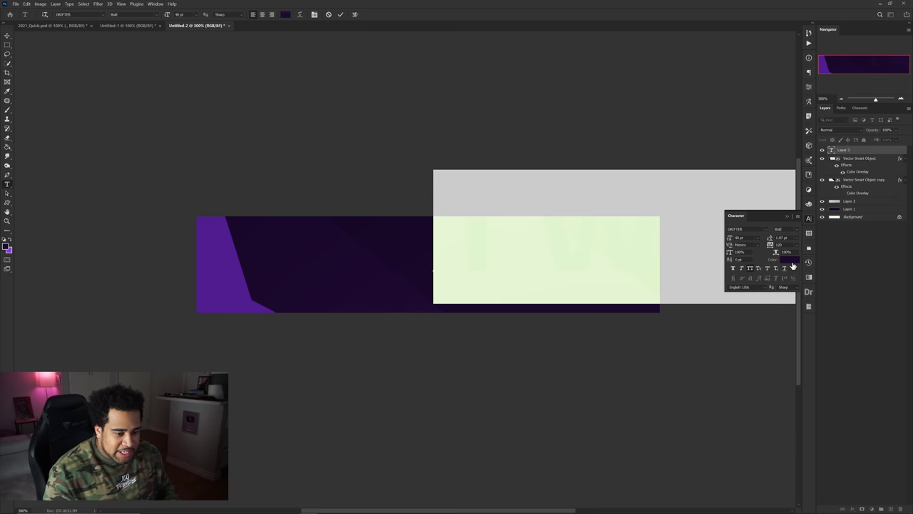
pyautogui.click(791, 262)
pyautogui.write('ffffff')
pyautogui.press('Return')
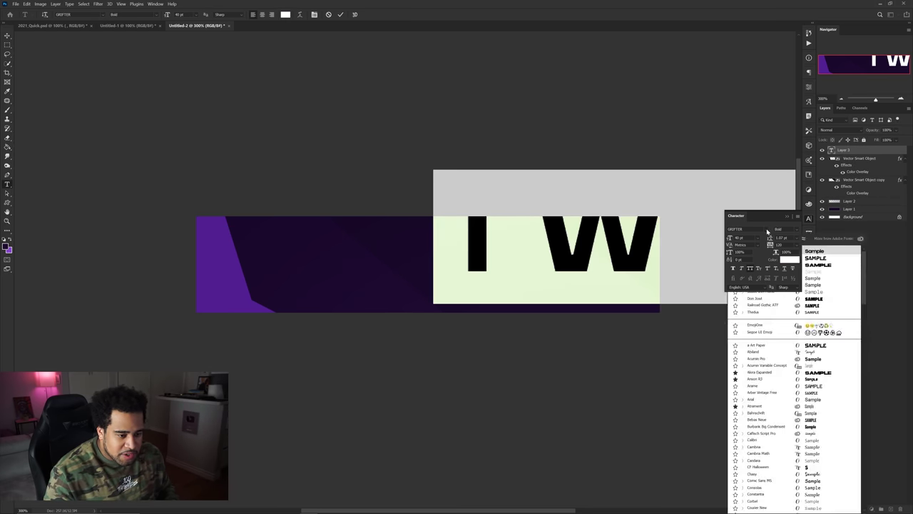
pyautogui.click(765, 229)
pyautogui.click(754, 254)
pyautogui.click(765, 229)
pyautogui.click(754, 256)
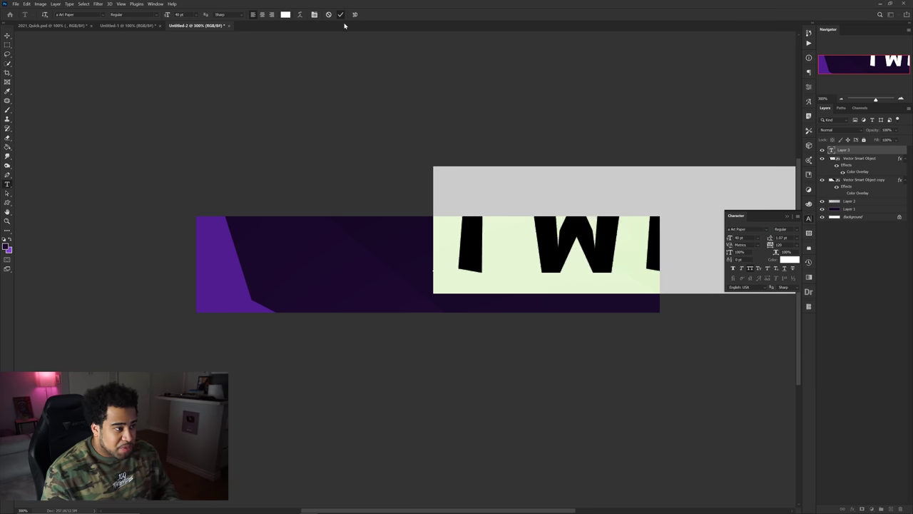
pyautogui.click(341, 14)
# - Scale the TWITTER text down to fit inside the right half of the banner, centred vertically
pyautogui.press('v')
pyautogui.hotkey('ctrl', 't')
pyautogui.moveTo(520, 231); pyautogui.dragTo(363, 261)
pyautogui.moveTo(289, 260); pyautogui.dragTo(660, 260)
pyautogui.moveTo(713, 261); pyautogui.dragTo(520, 264)
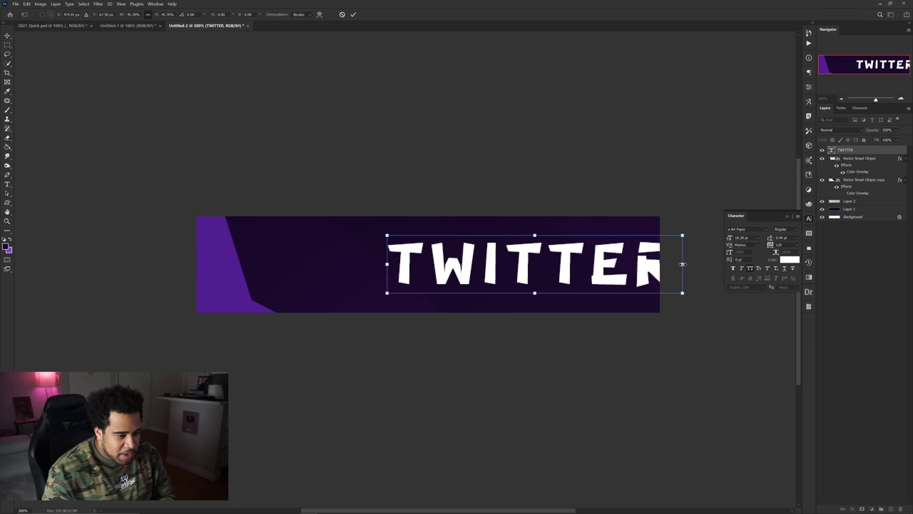
pyautogui.moveTo(683, 264); pyautogui.dragTo(638, 263)
pyautogui.press('Return')
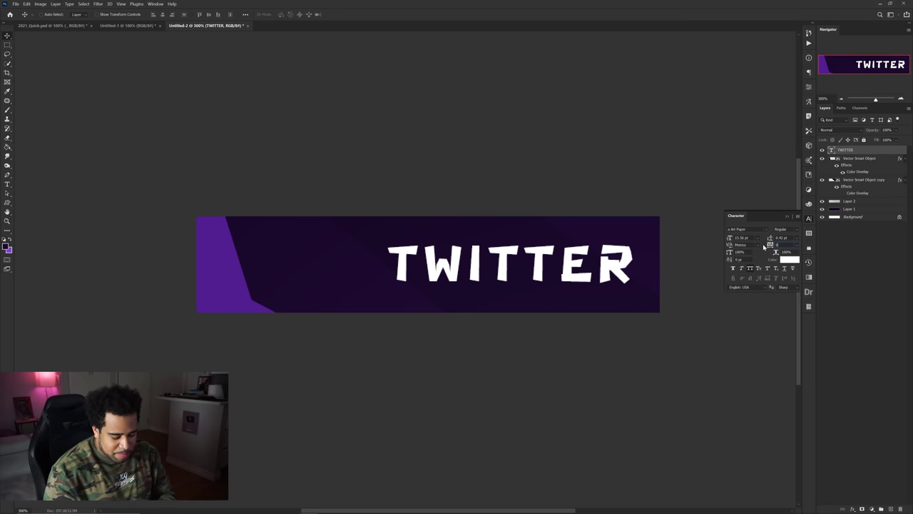
# - Set the TWITTER text's tracking to 0 and shift the text slightly to the right
pyautogui.press('Return')
pyautogui.press('t')
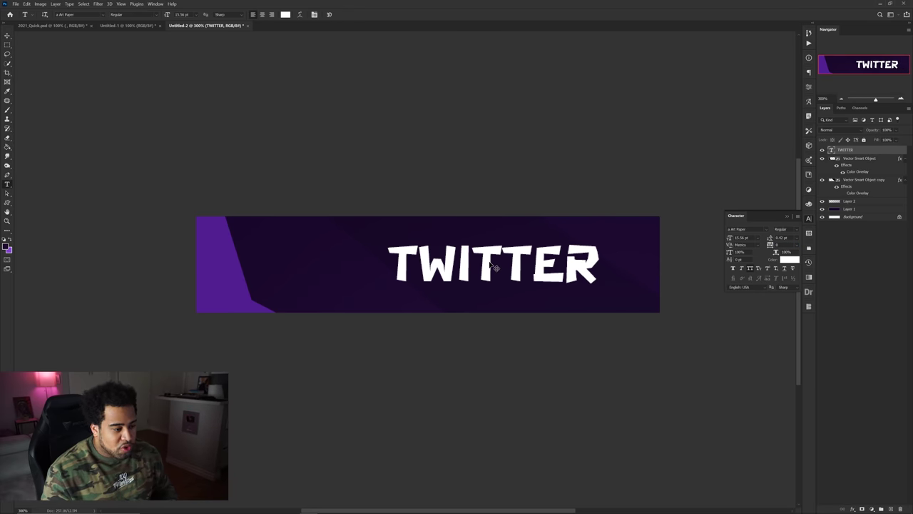
pyautogui.hotkey('ctrl', 'v')
pyautogui.hotkey('ctrl', 'z')
pyautogui.press('v')
pyautogui.moveTo(520, 262); pyautogui.dragTo(546, 264)
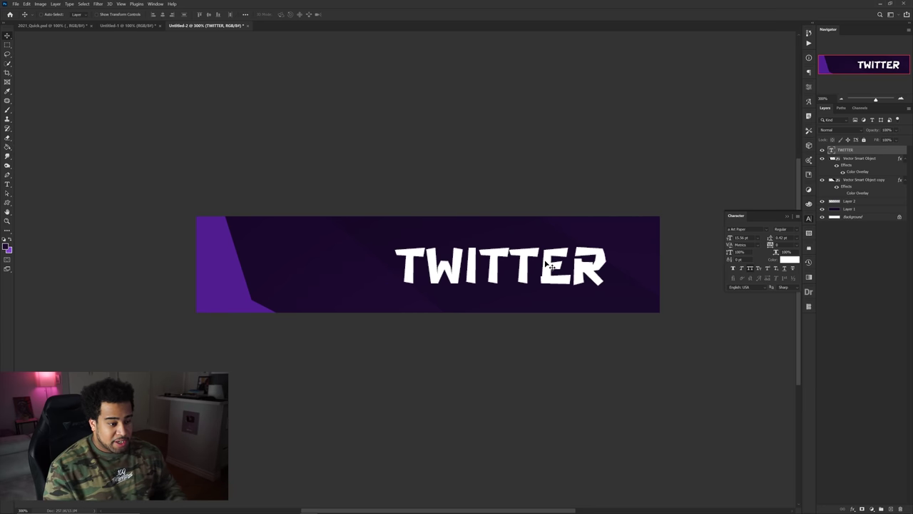